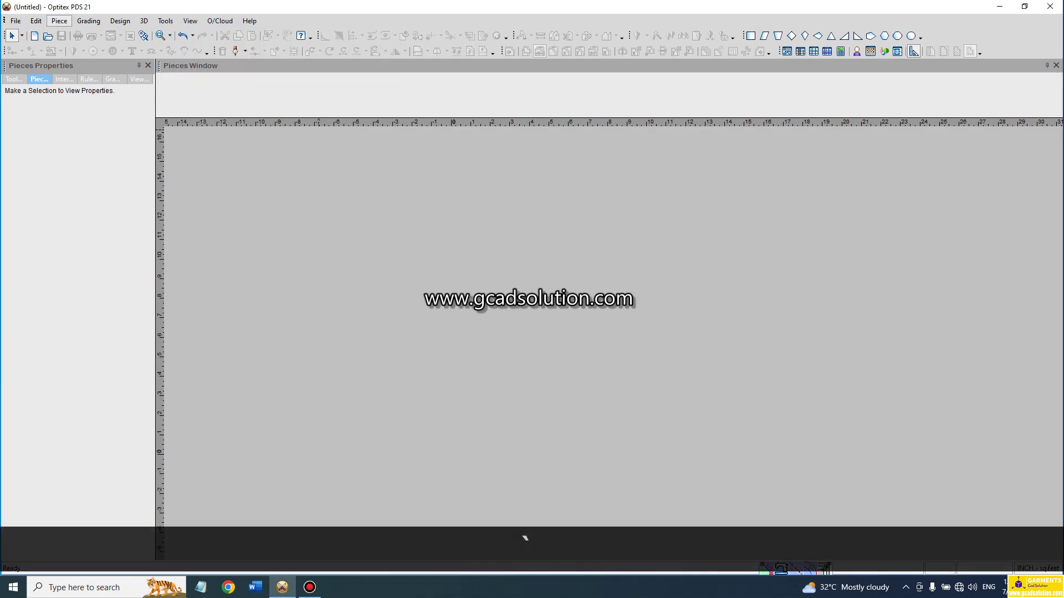
{"action": "left_click", "coordinate": [59, 21]}
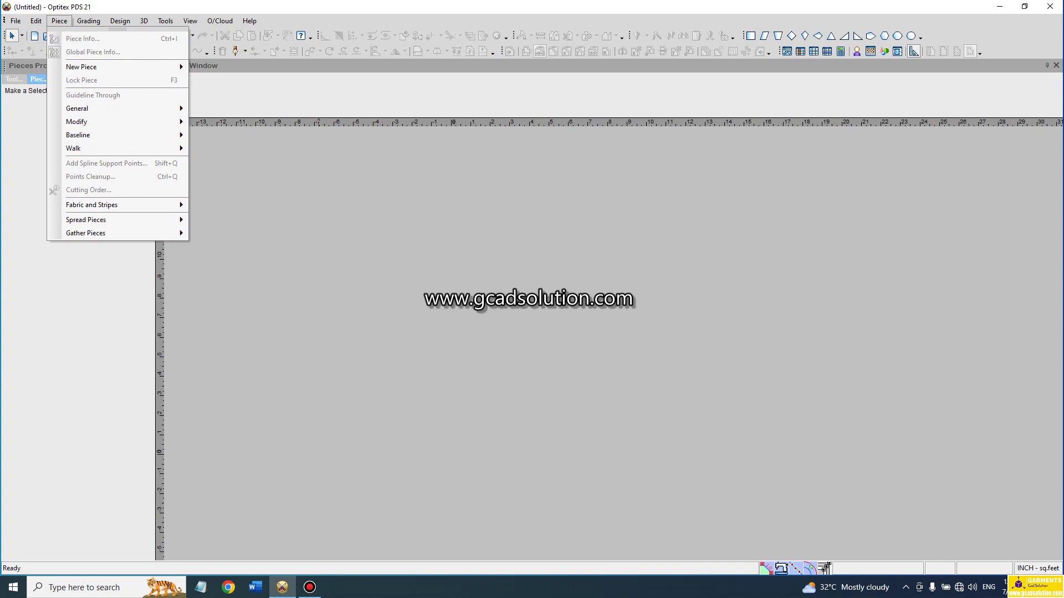
{"action": "key", "text": "grave"}
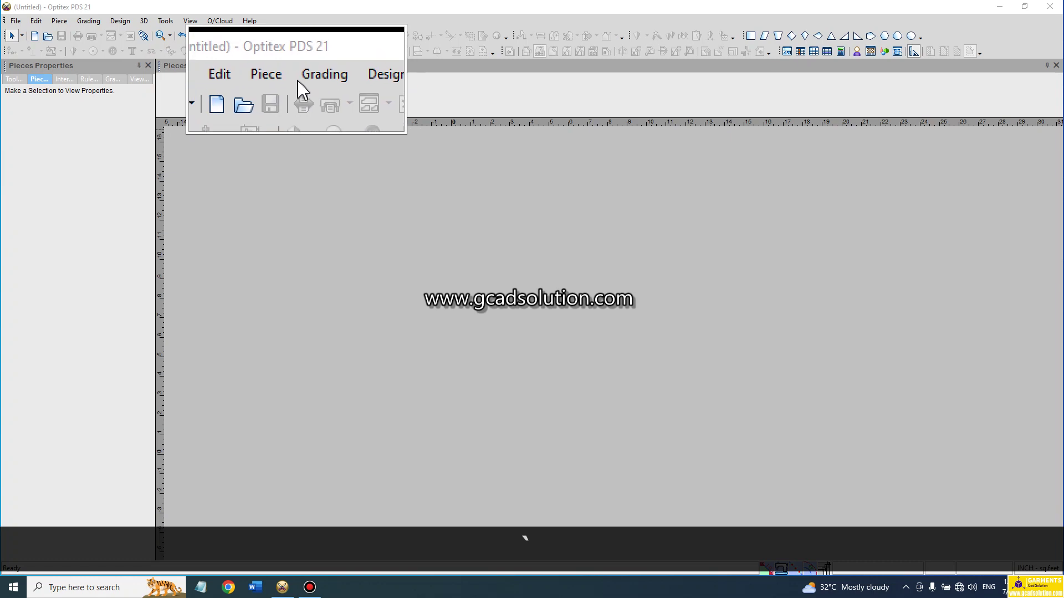
{"action": "key", "text": "grave"}
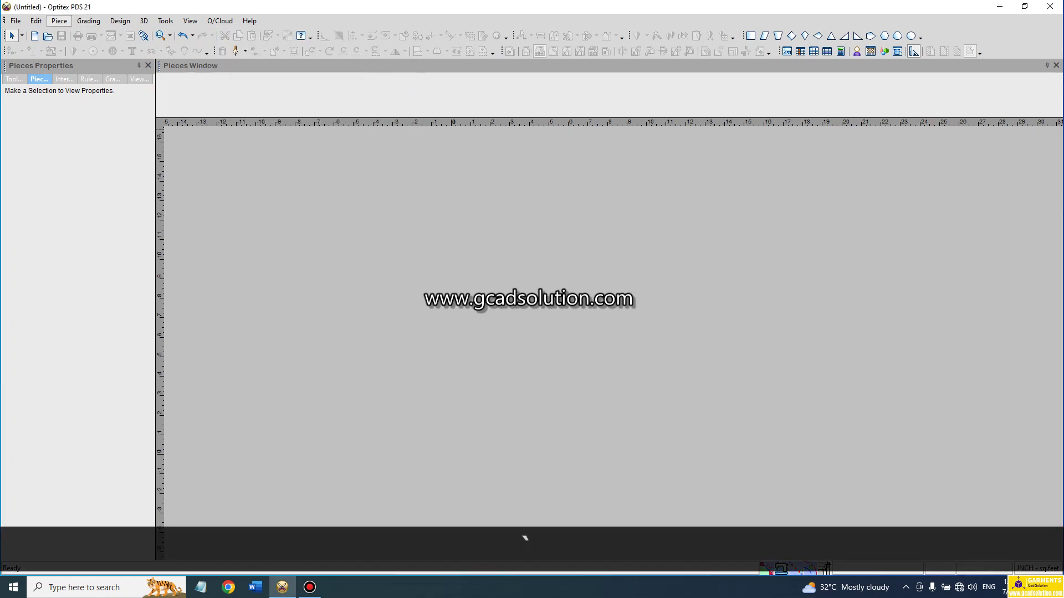
{"action": "left_click", "coordinate": [60, 20]}
{"action": "key", "text": "grave"}
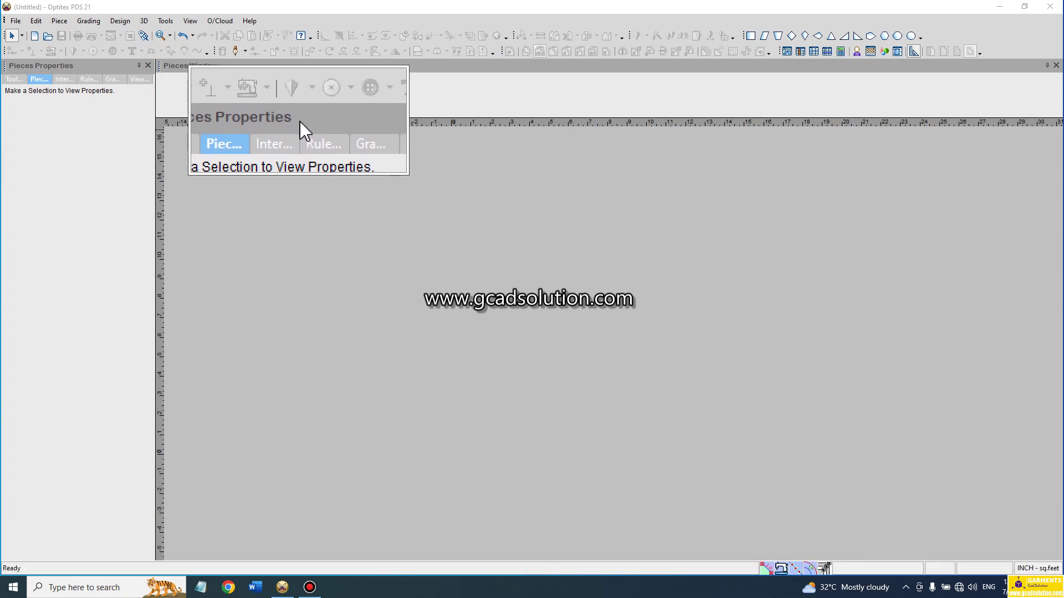
{"action": "key", "text": "grave"}
Create a new rectangular piece with a length of 16 and a width of 10 inches.
{"action": "left_click", "coordinate": [59, 21]}
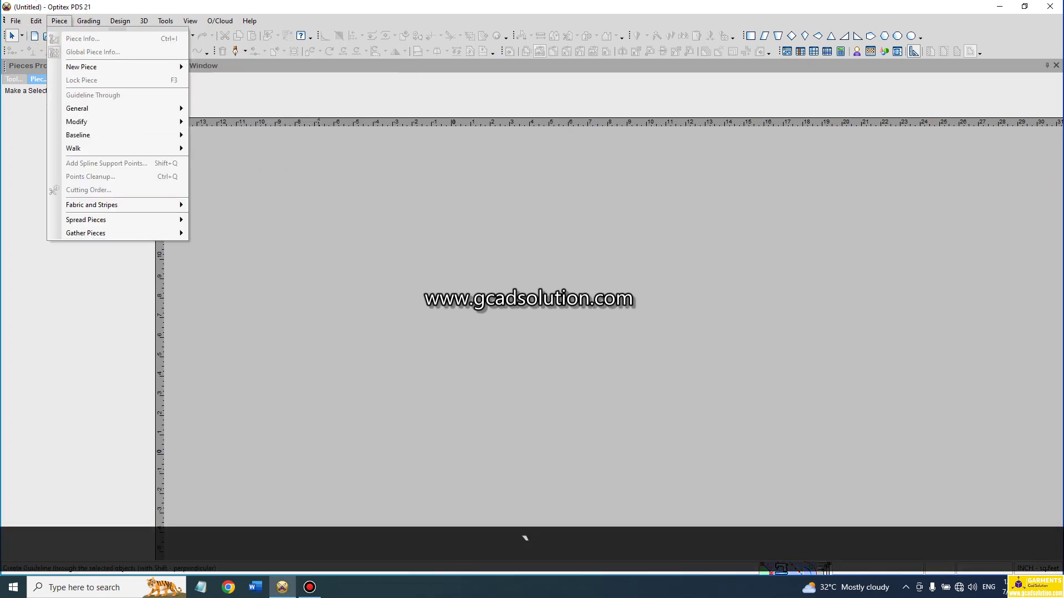
{"action": "mouse_move", "coordinate": [81, 66]}
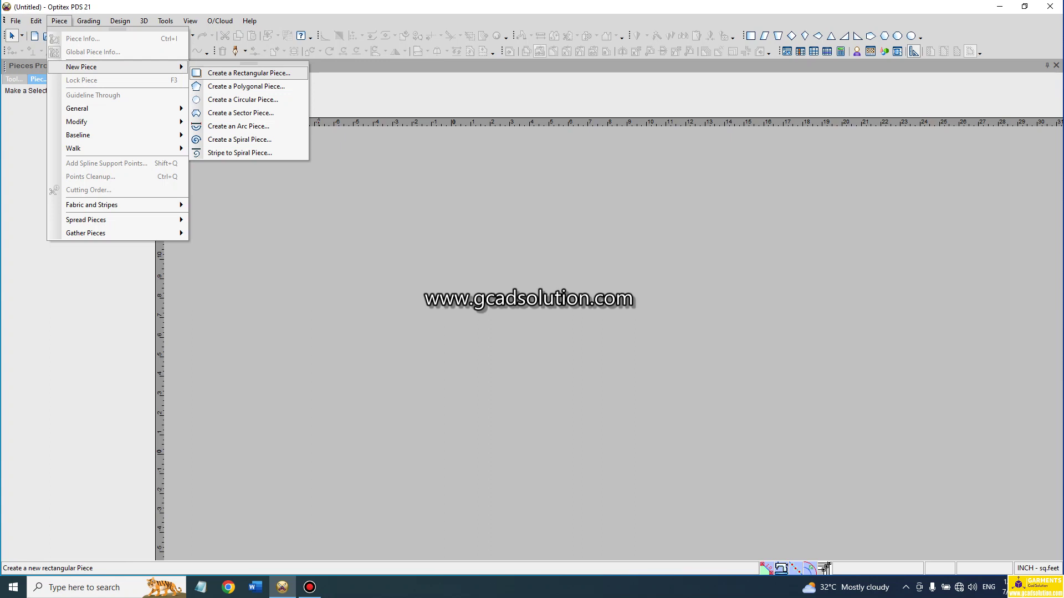
{"action": "left_click", "coordinate": [249, 73]}
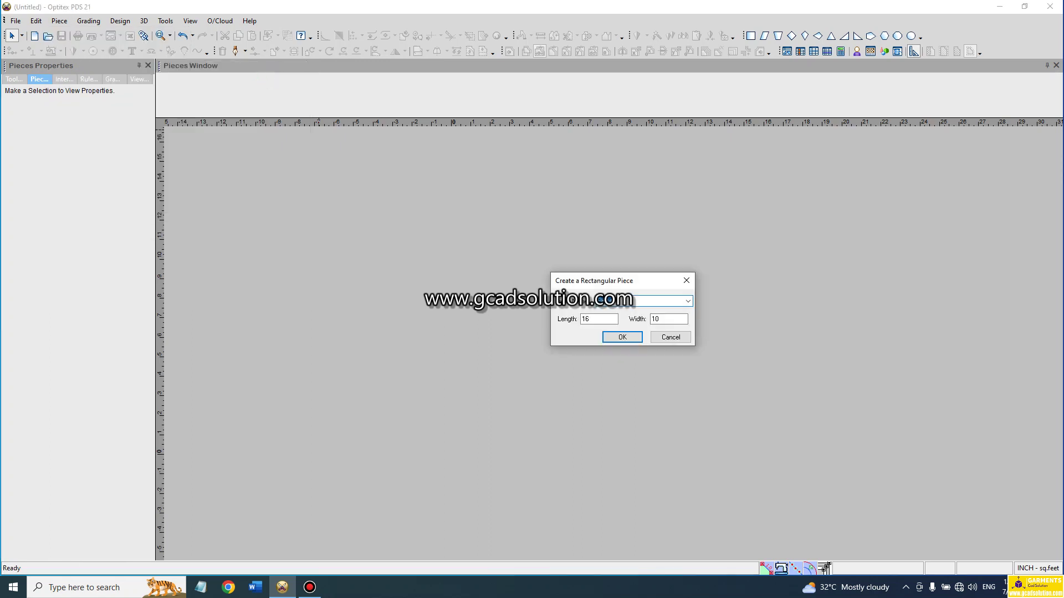
{"action": "left_click", "coordinate": [615, 336]}
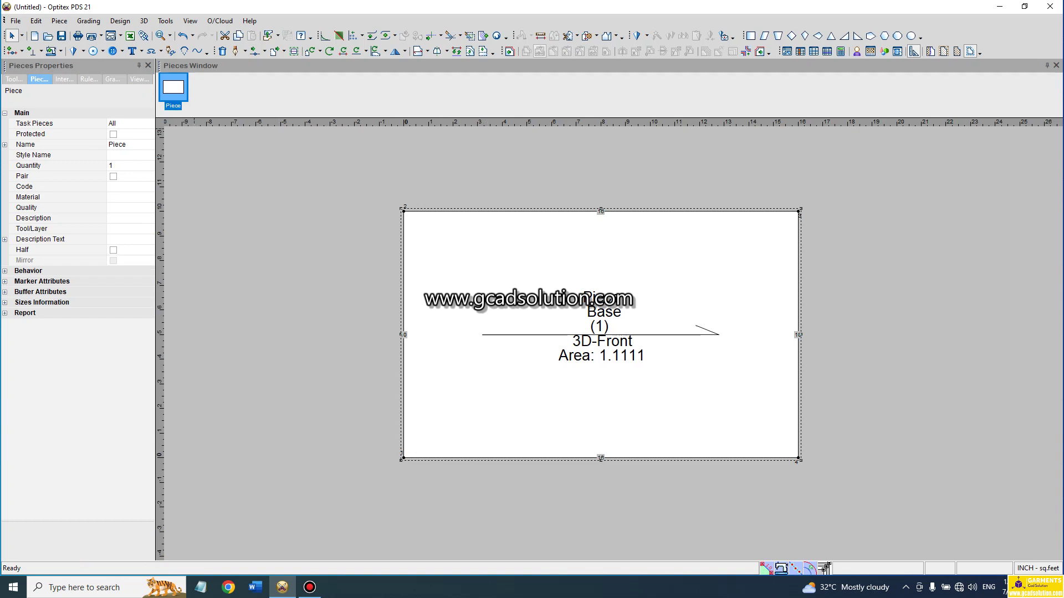
Open the piece information of the rectangular piece.
{"action": "left_click", "coordinate": [60, 21]}
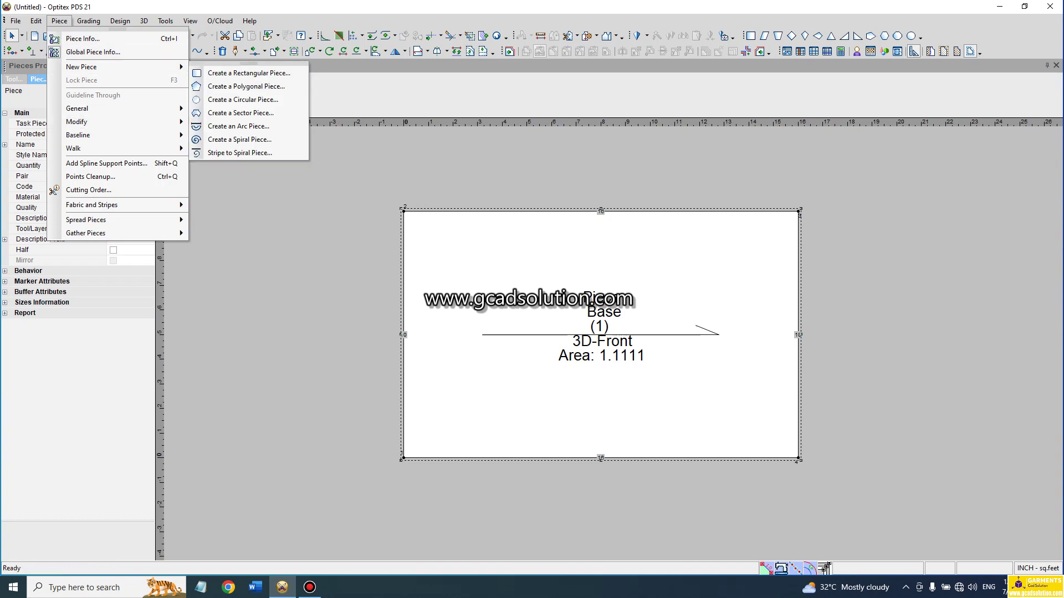
{"action": "left_click", "coordinate": [486, 239]}
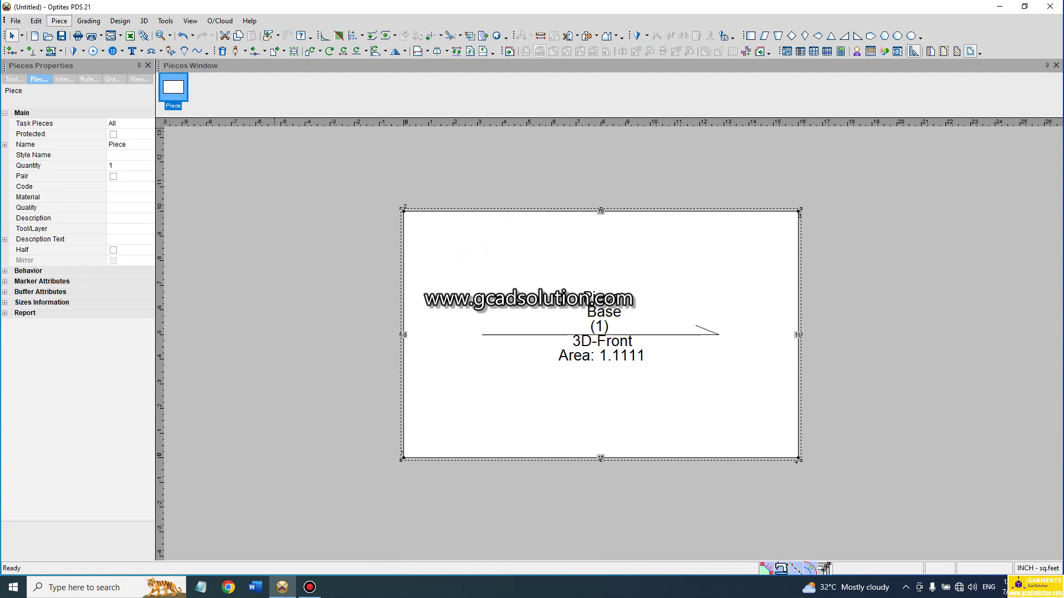
{"action": "left_click", "coordinate": [59, 22]}
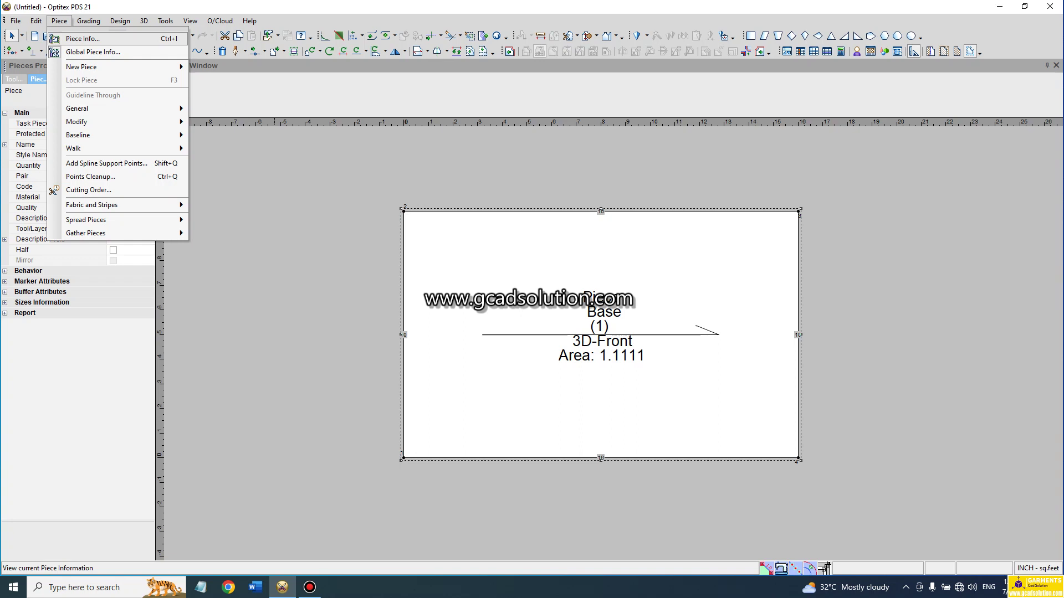
{"action": "left_click", "coordinate": [110, 39]}
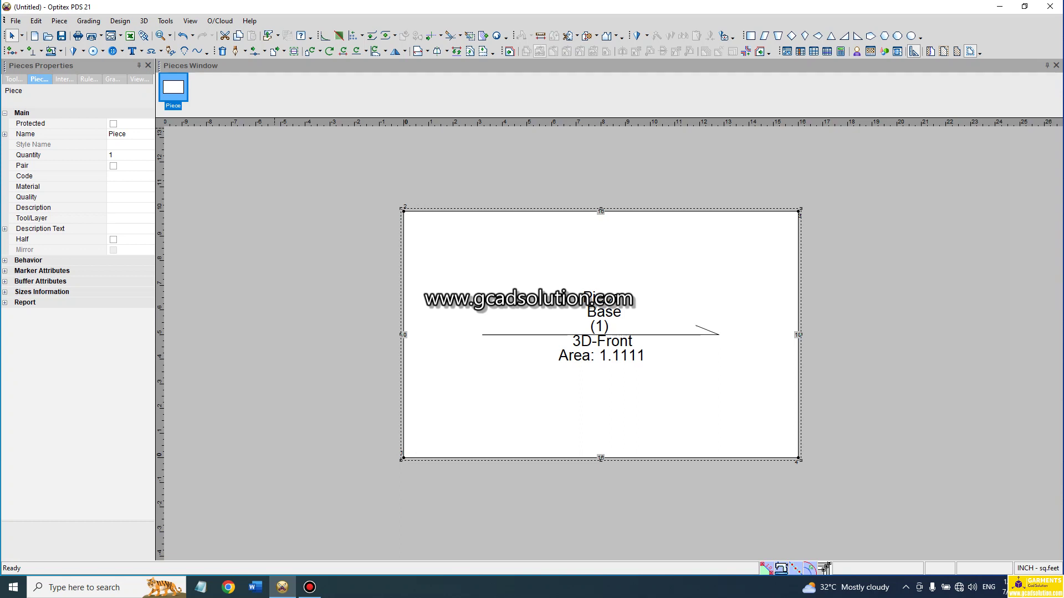
Turn on protection for the rectangular piece and turn it off again.
{"action": "left_click", "coordinate": [113, 124]}
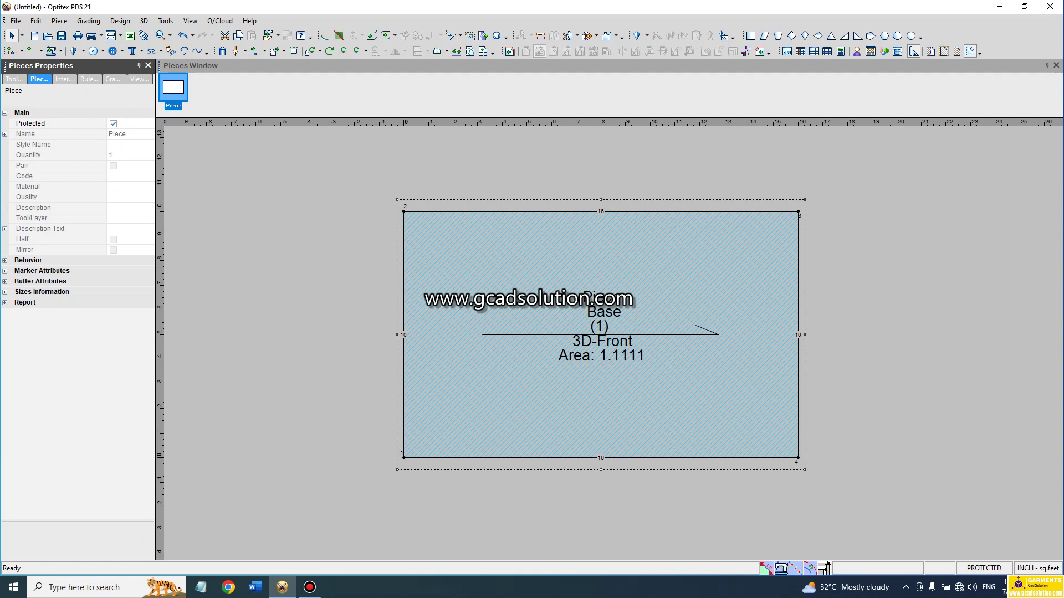
{"action": "left_click", "coordinate": [113, 123]}
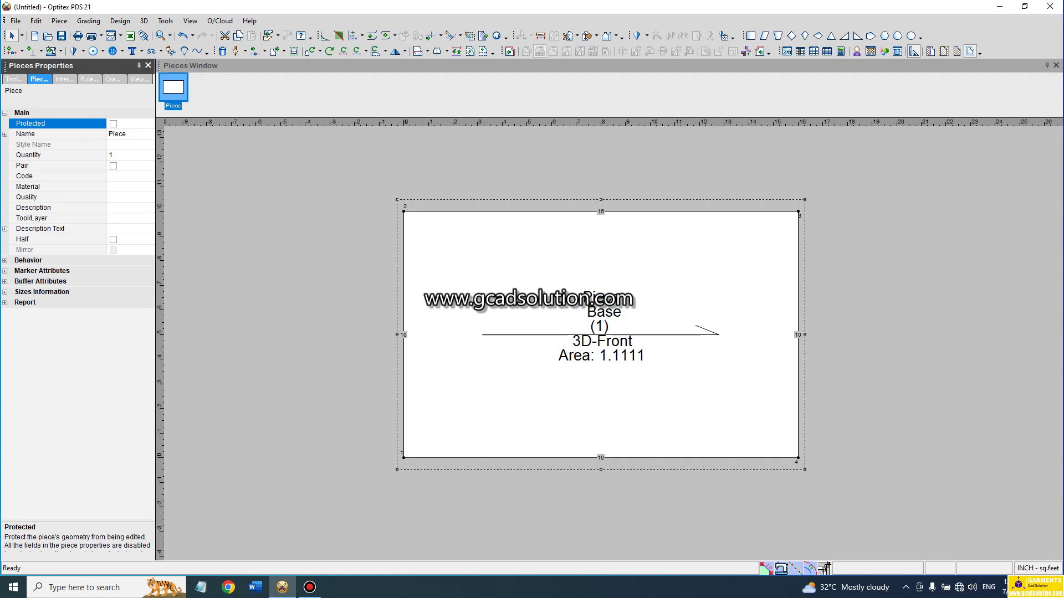
Rename the rectangular piece as front.
{"action": "left_click", "coordinate": [123, 134]}
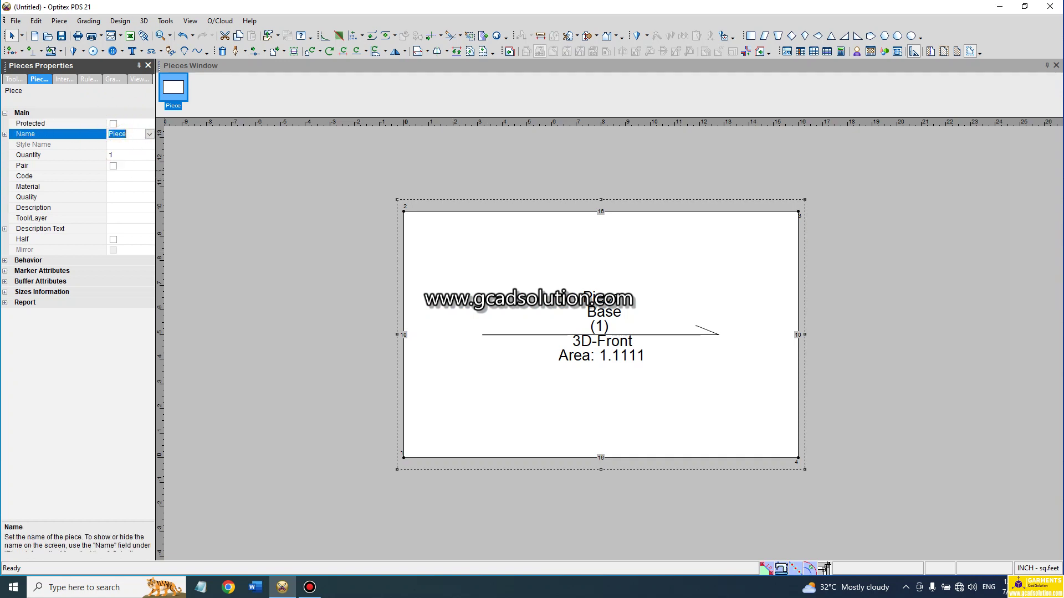
{"action": "key", "text": "BackSpace"}
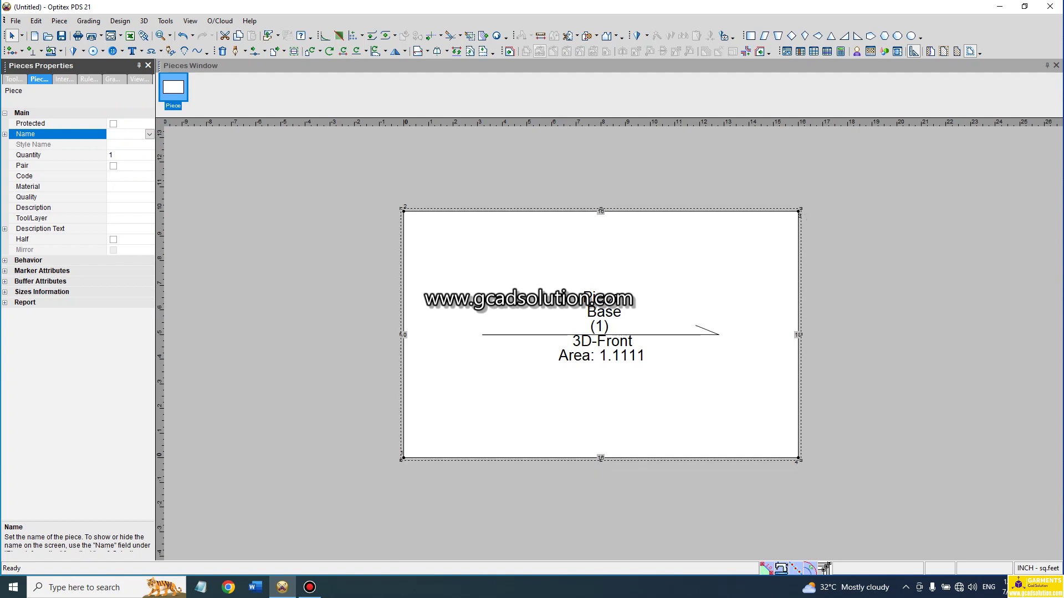
{"action": "type", "text": "fro"}
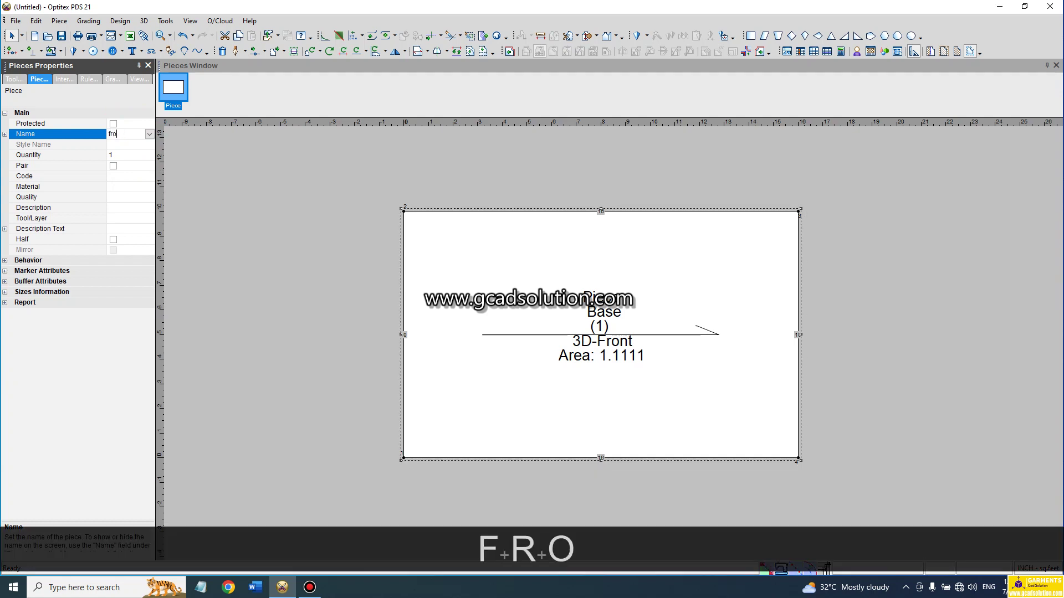
{"action": "type", "text": "nt"}
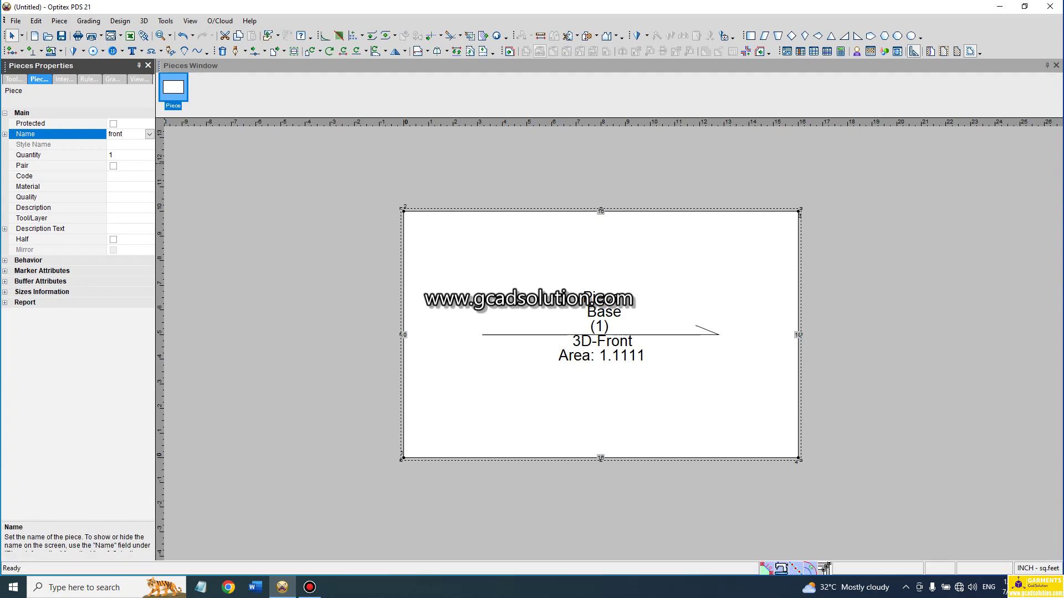
{"action": "left_click", "coordinate": [327, 262]}
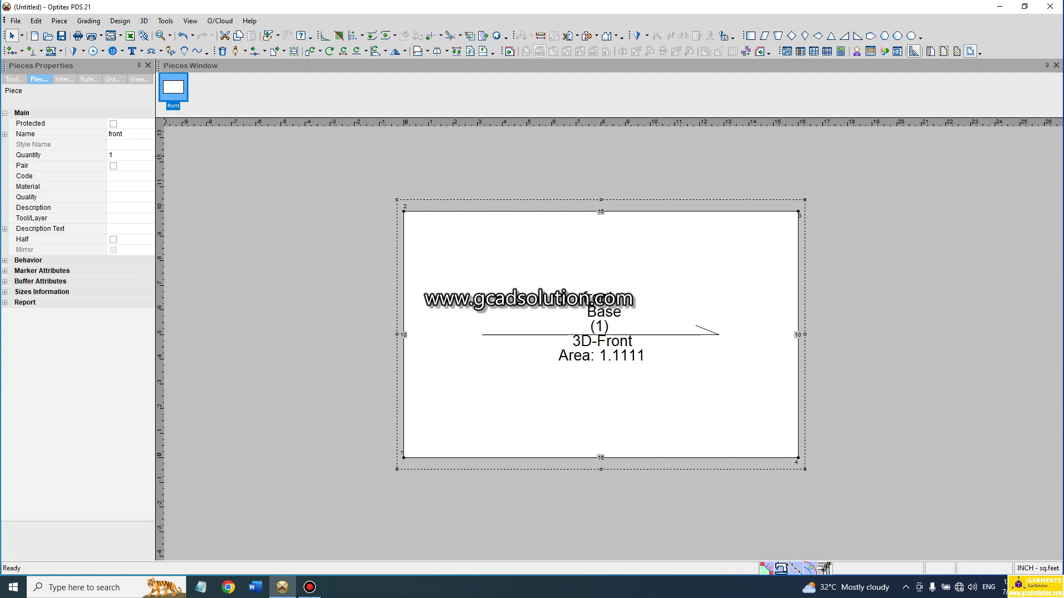
Mark the front piece as a pair and remove the pair setting again.
{"action": "left_click", "coordinate": [113, 165]}
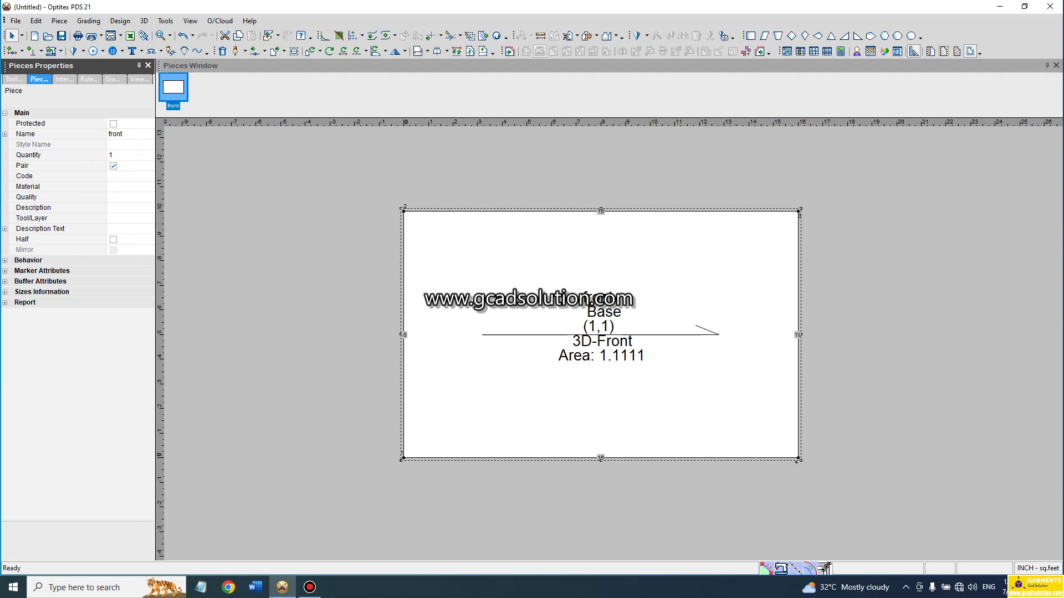
{"action": "left_click", "coordinate": [113, 165]}
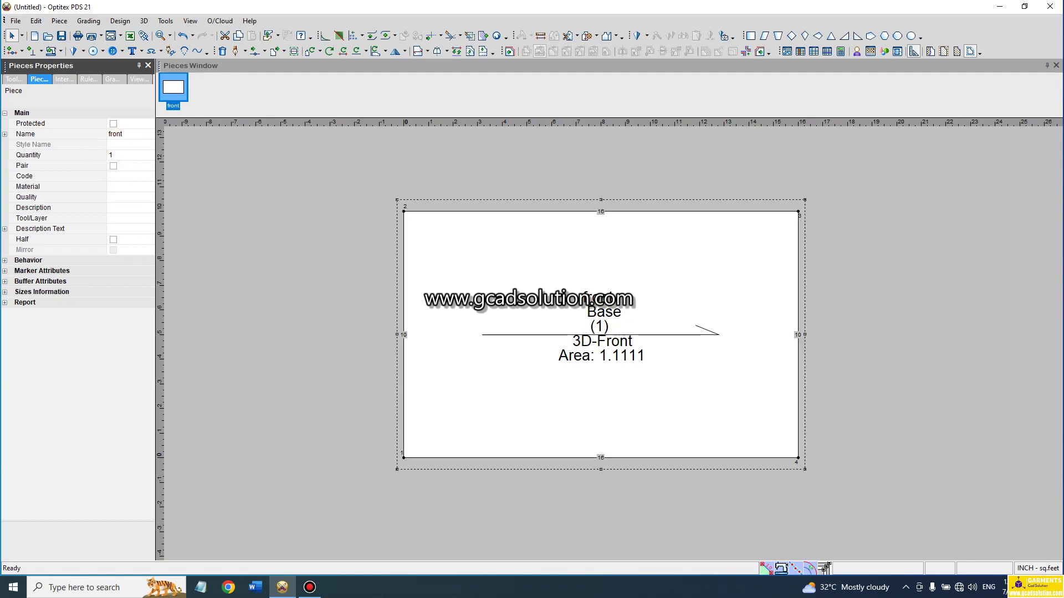
Reset the front piece's quantity to 0 by leaving its value empty.
{"action": "left_click", "coordinate": [113, 156]}
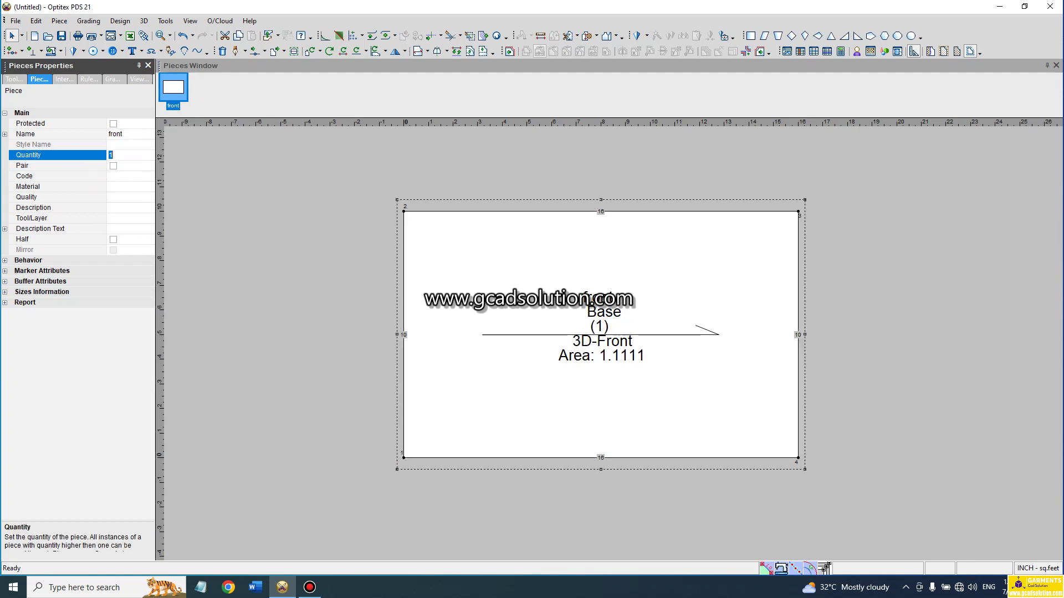
{"action": "type", "text": "2"}
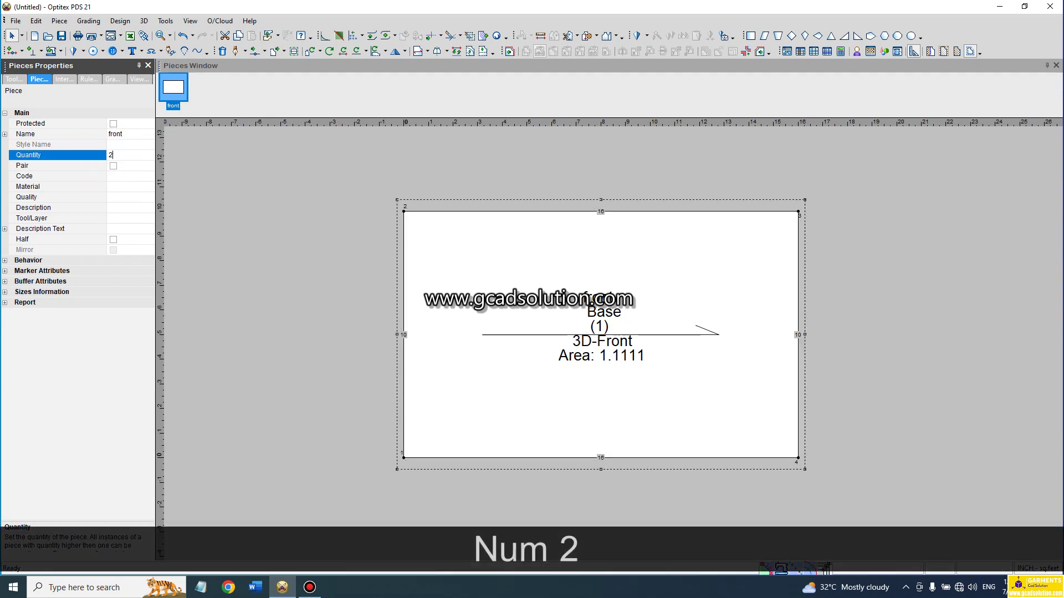
{"action": "key", "text": "BackSpace"}
{"action": "key", "text": "BackSpace"}
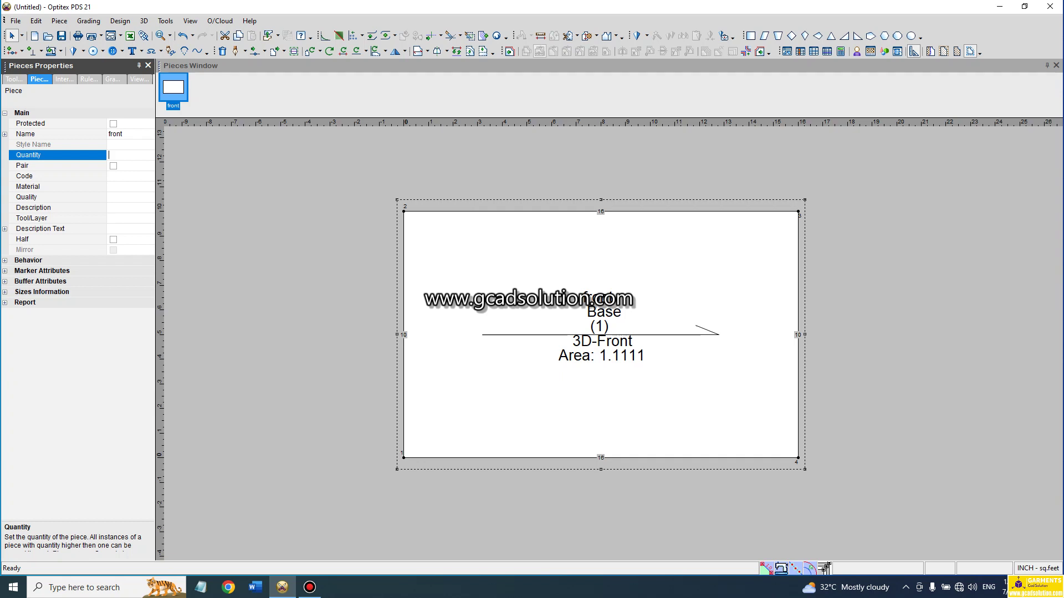
{"action": "key", "text": "Return"}
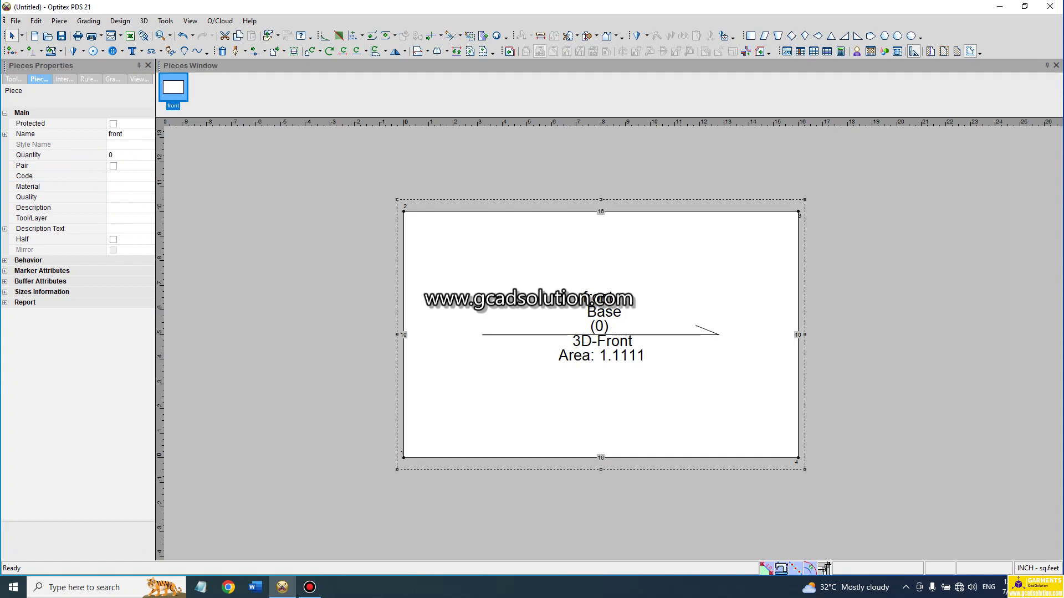
Set the front piece's material to S, leaving its code empty.
{"action": "left_click", "coordinate": [122, 176]}
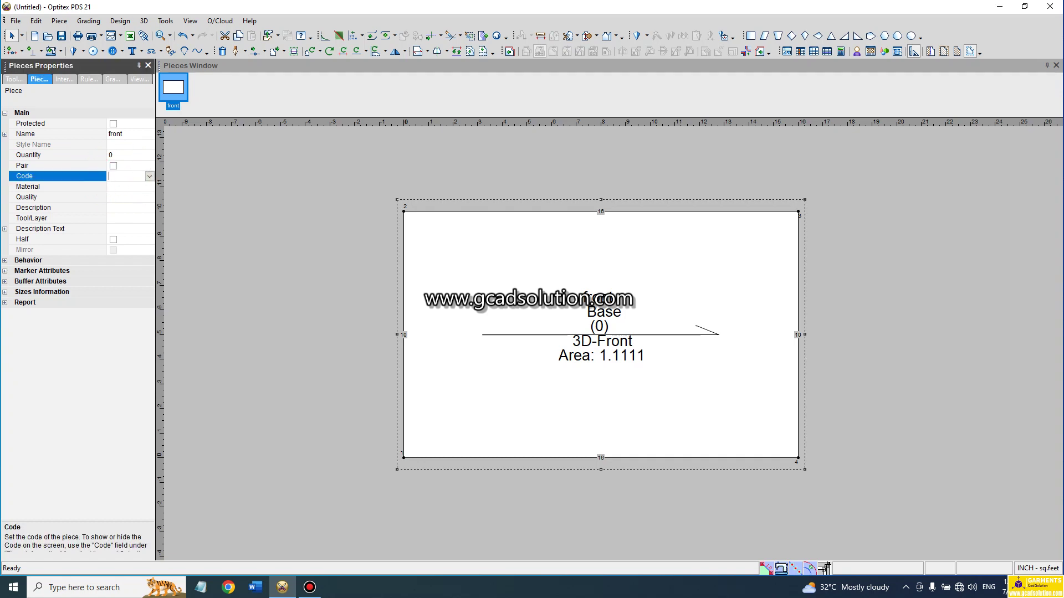
{"action": "left_click", "coordinate": [129, 186]}
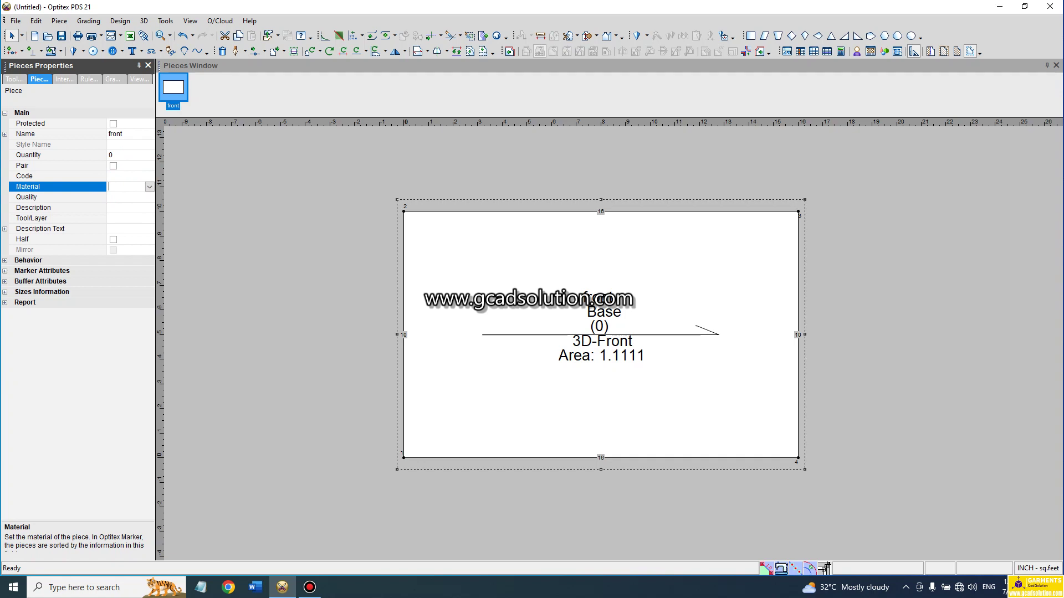
{"action": "type", "text": "S"}
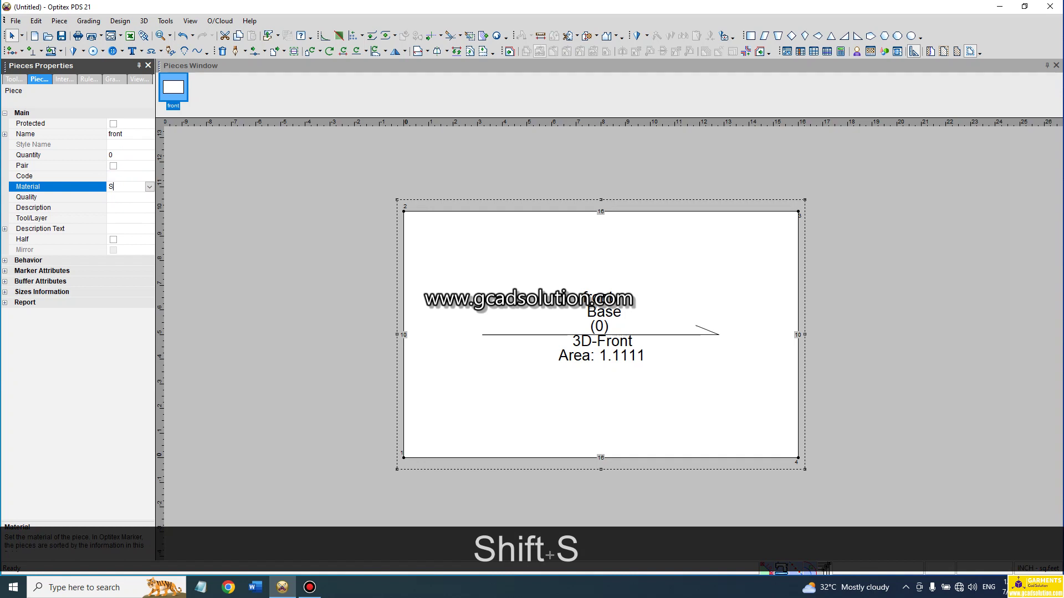
{"action": "key", "text": "Return"}
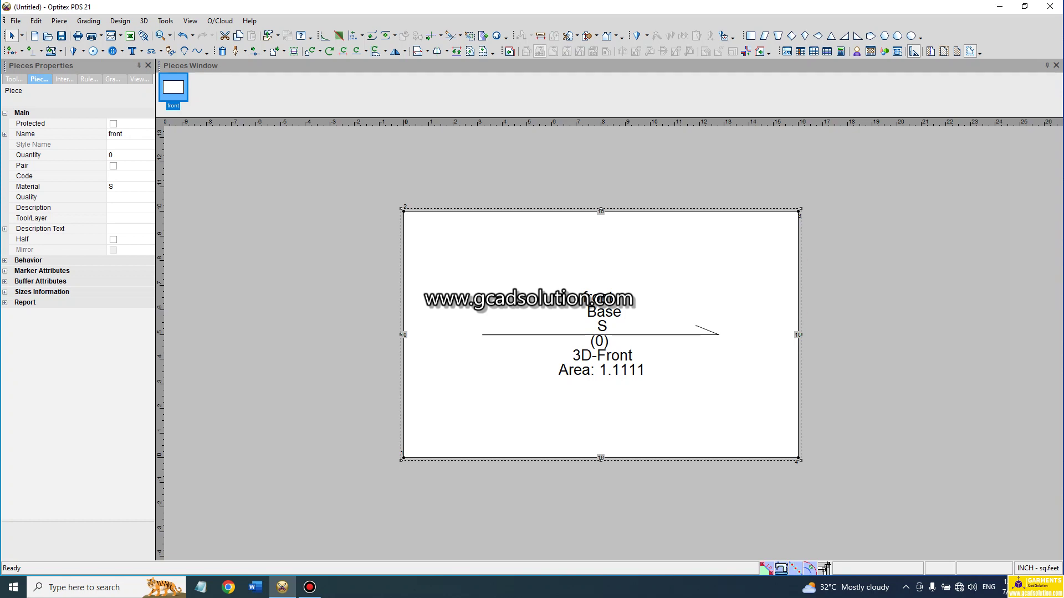
Set the font size of the front piece's description text to 1 inch.
{"action": "left_click", "coordinate": [5, 229]}
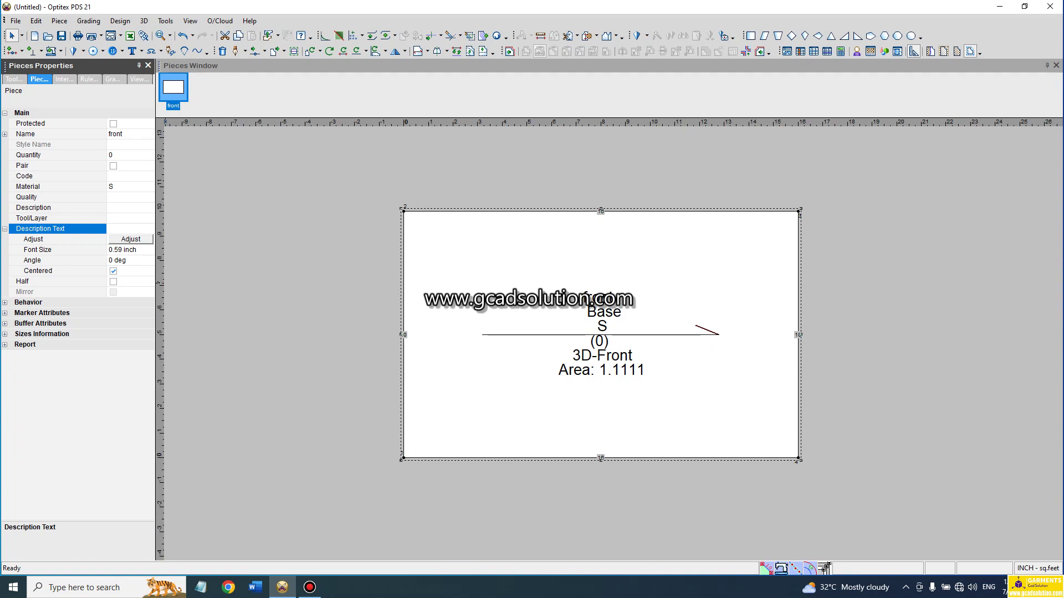
{"action": "left_click_drag", "start_coordinate": [110, 250], "coordinate": [122, 250]}
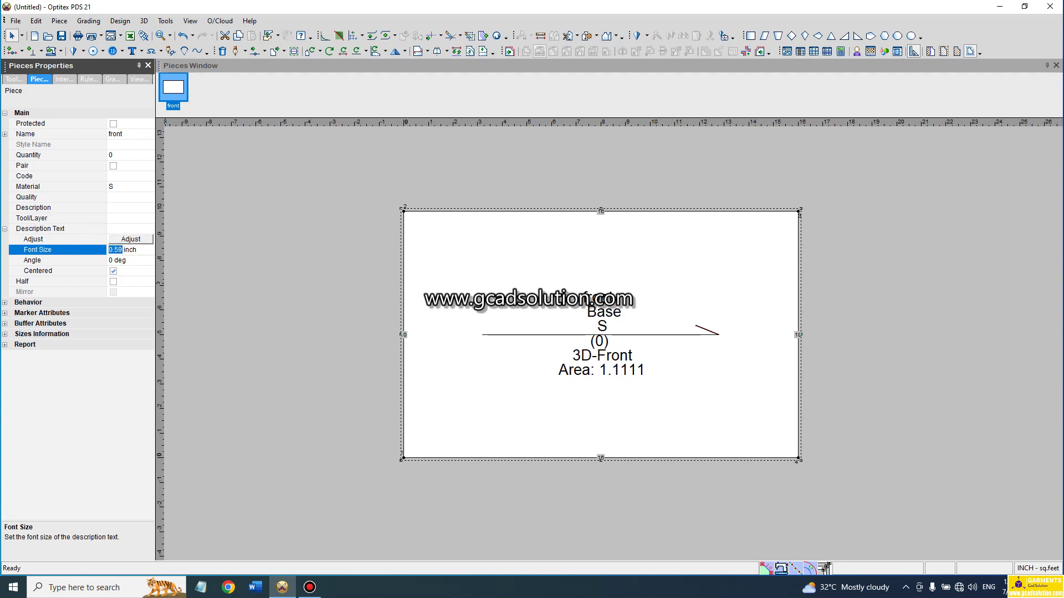
{"action": "type", "text": "1"}
{"action": "key", "text": "Return"}
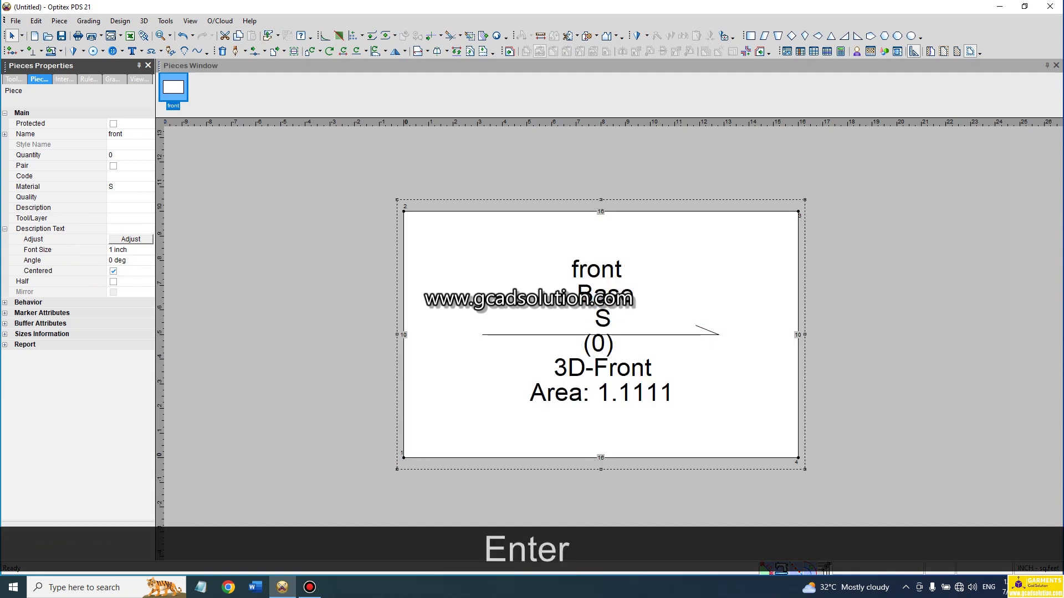
Set the font size of the front piece's description text to 0.59 inch.
{"action": "left_click", "coordinate": [112, 249]}
{"action": "left_click", "coordinate": [112, 249]}
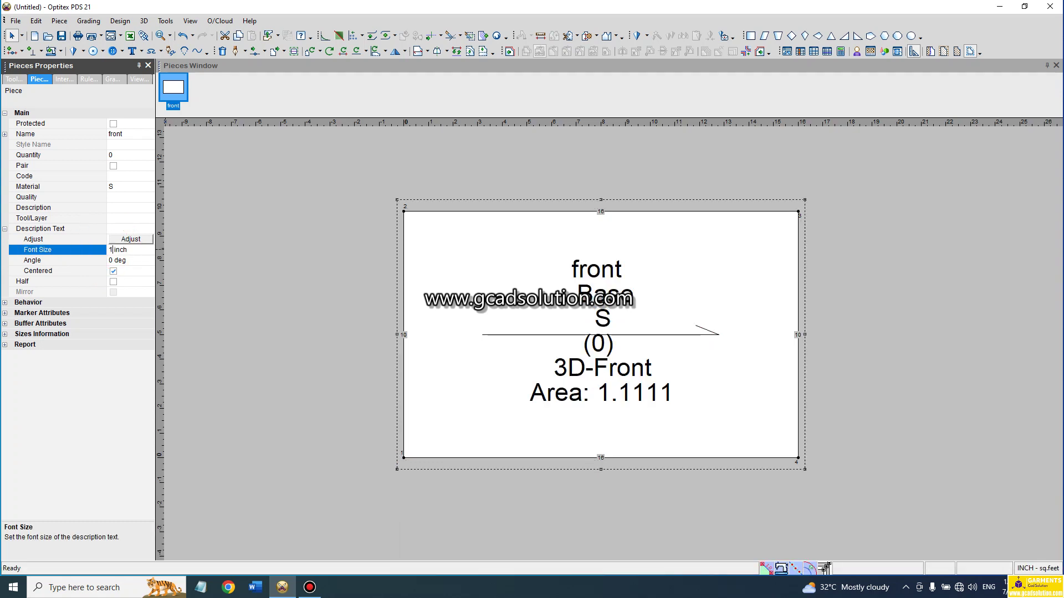
{"action": "key", "text": "BackSpace"}
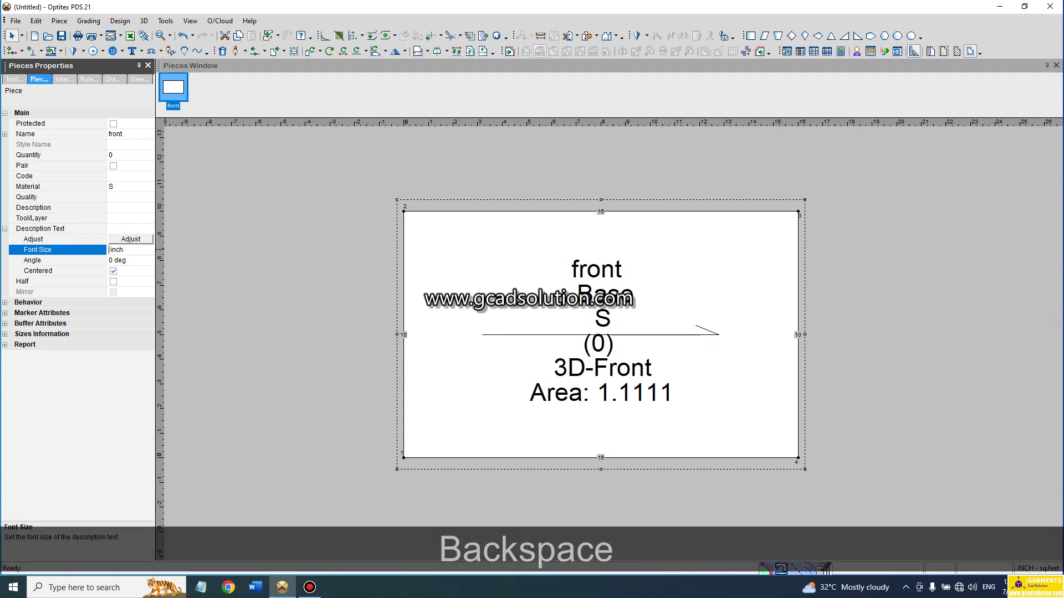
{"action": "type", "text": ".59"}
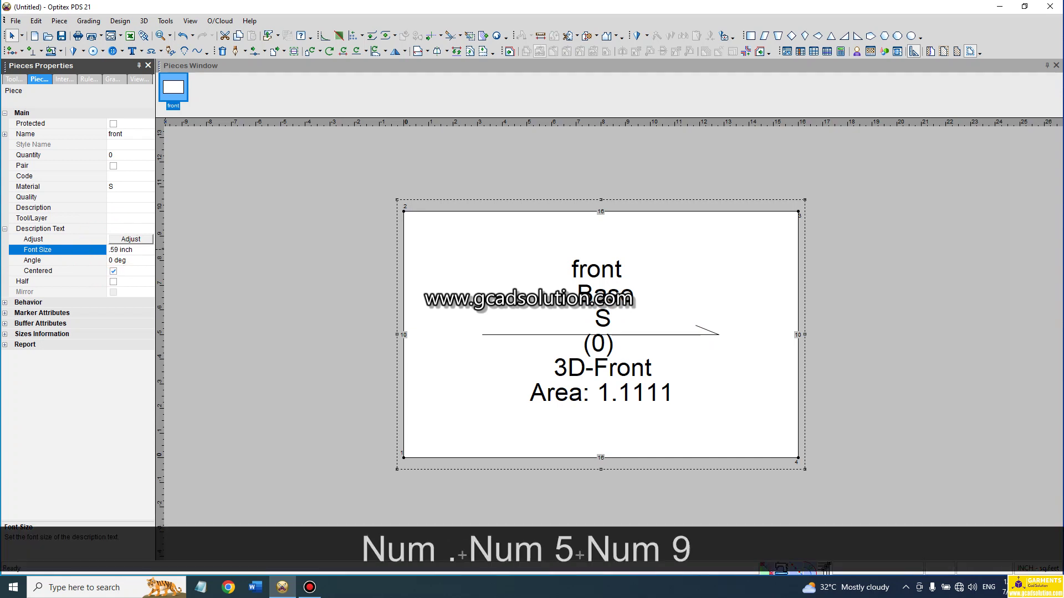
{"action": "key", "text": "Return"}
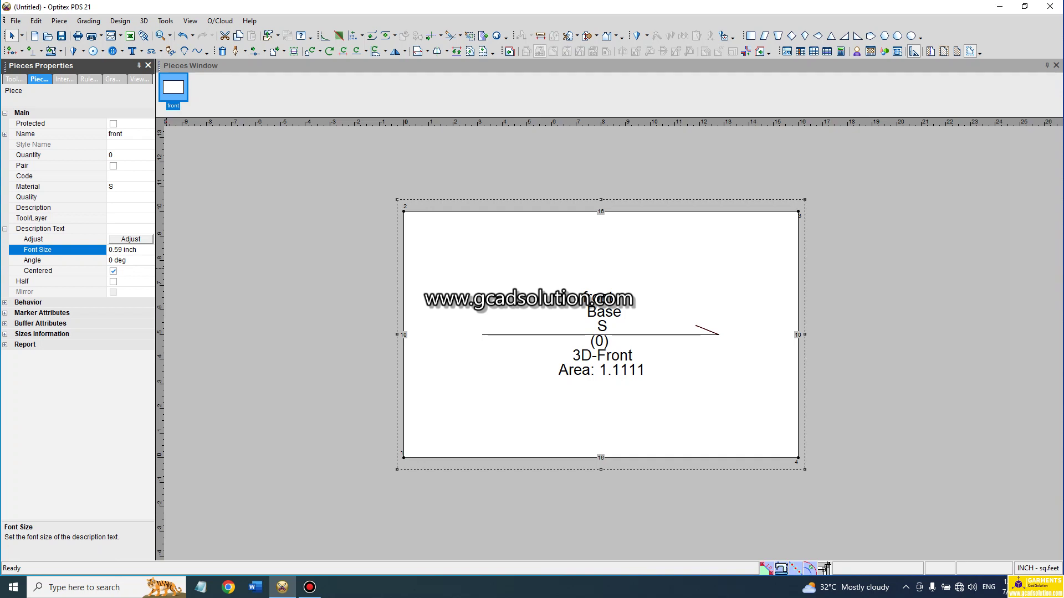
Set the angle of the front piece's description text to 45 degrees.
{"action": "left_click", "coordinate": [111, 260]}
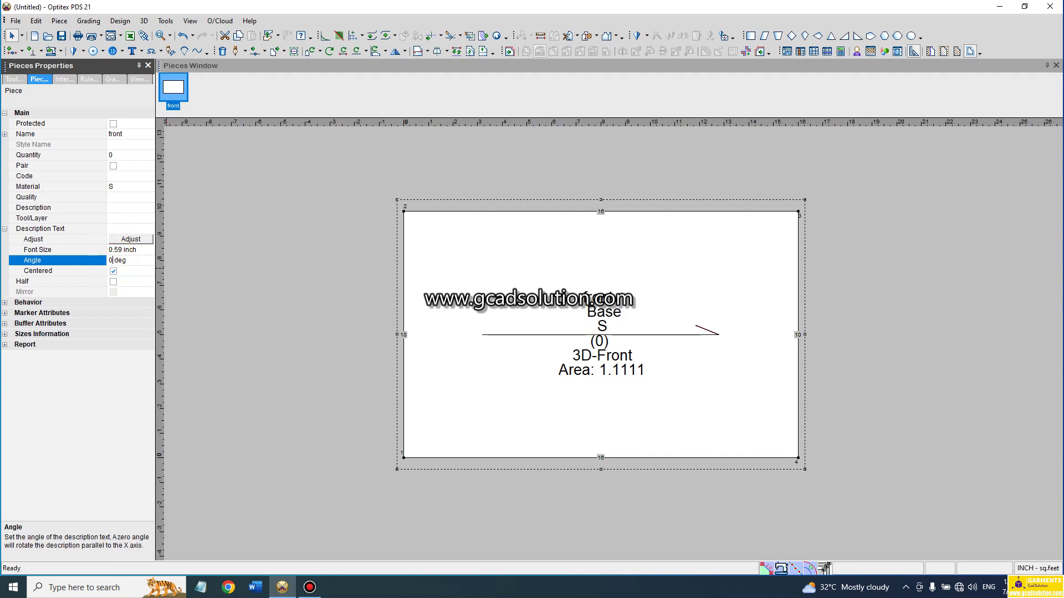
{"action": "type", "text": "45"}
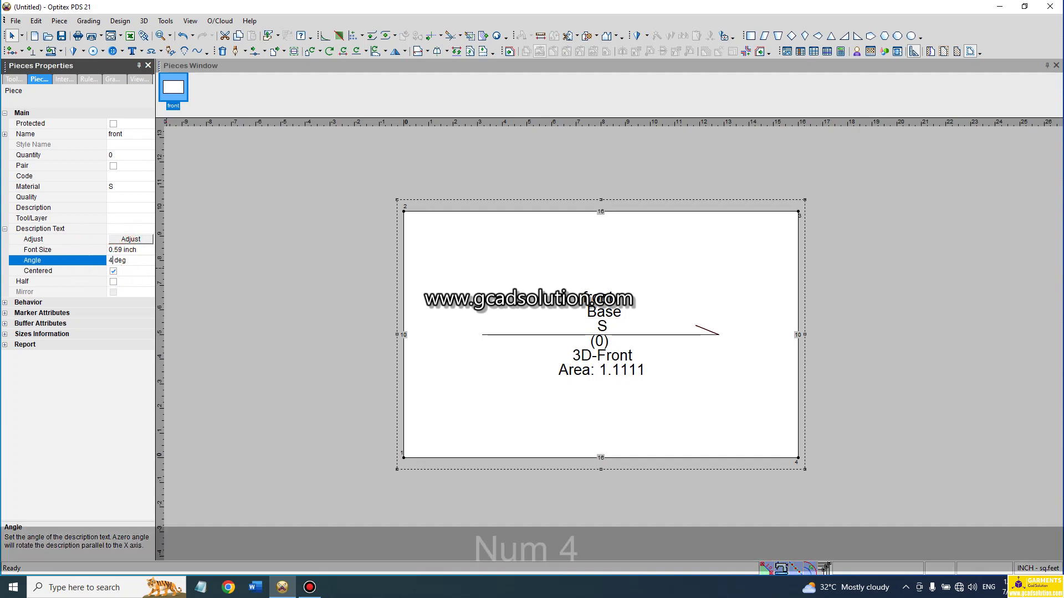
{"action": "key", "text": "Return"}
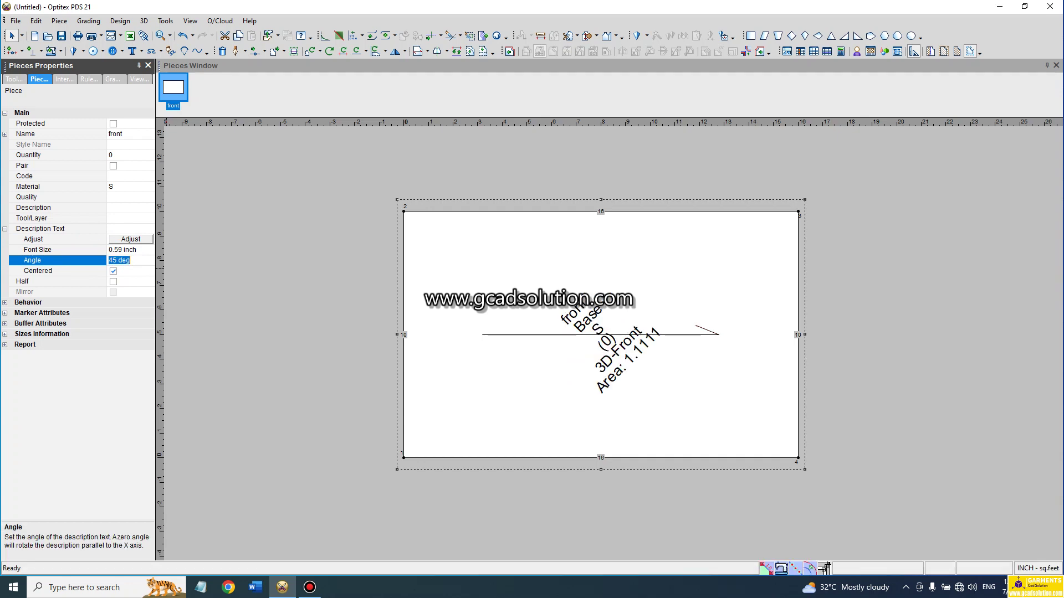
Set the description text's angle back to 0 degrees and collapse the description text settings.
{"action": "double_click", "coordinate": [102, 258]}
{"action": "type", "text": "0"}
{"action": "key", "text": "Return"}
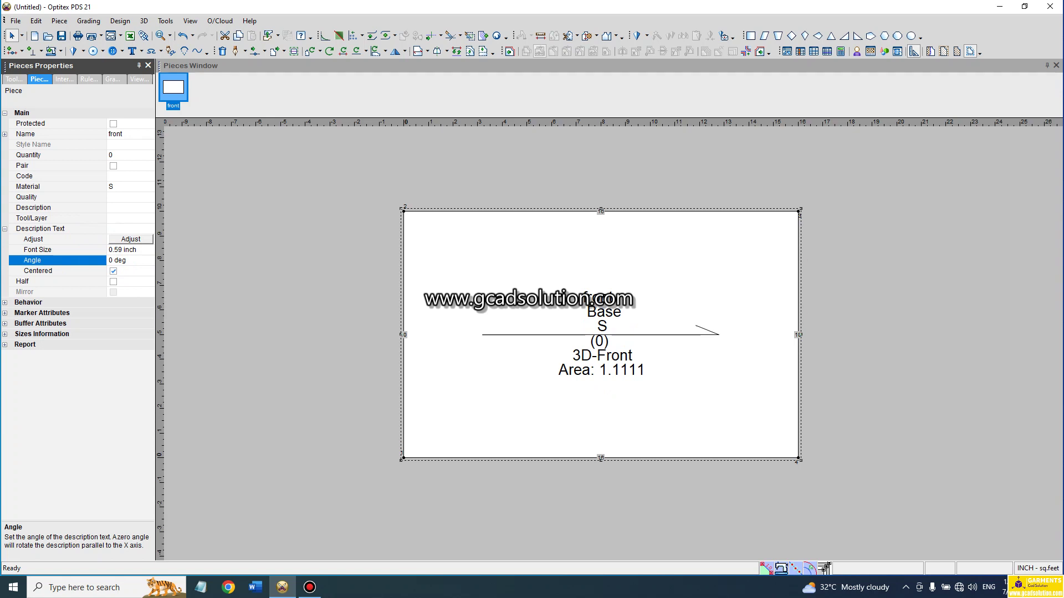
{"action": "left_click", "coordinate": [5, 229]}
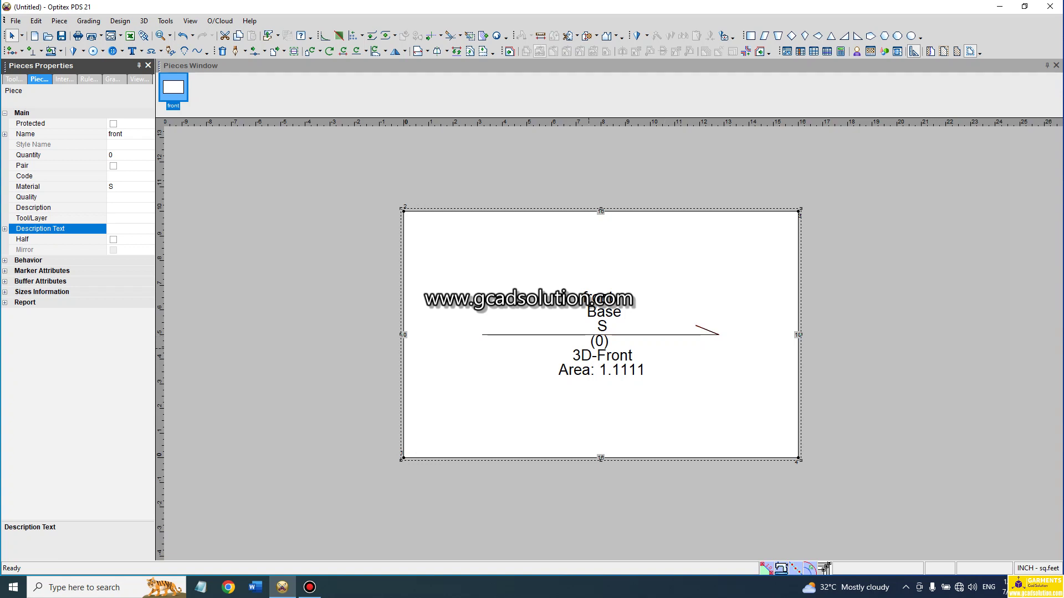
Enable the Half property of the rectangular front piece and disable it again.
{"action": "scroll", "coordinate": [661, 352], "scroll_direction": "down", "scroll_amount": 2}
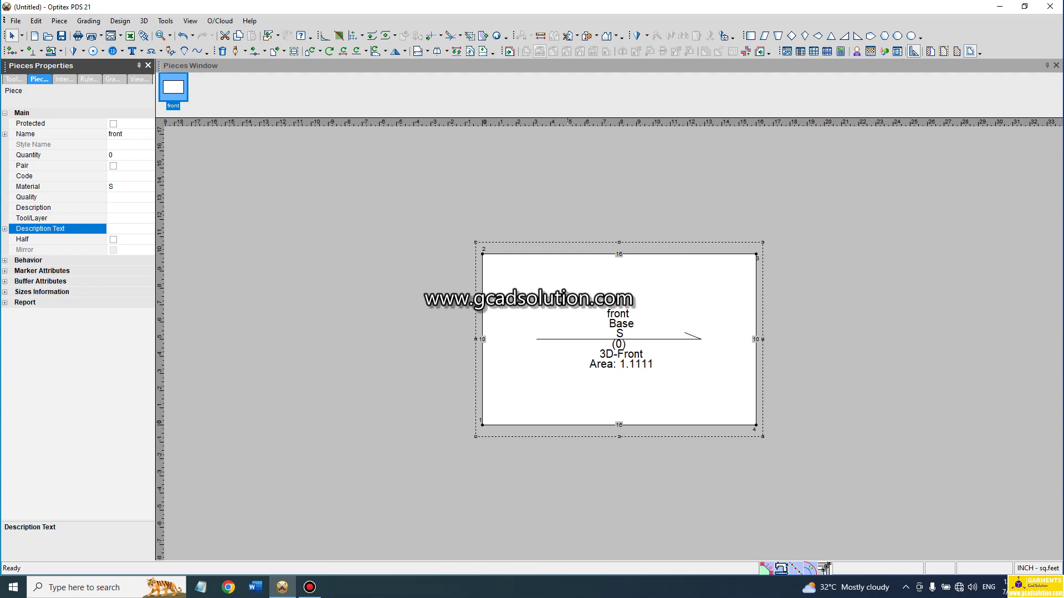
{"action": "left_click", "coordinate": [113, 239]}
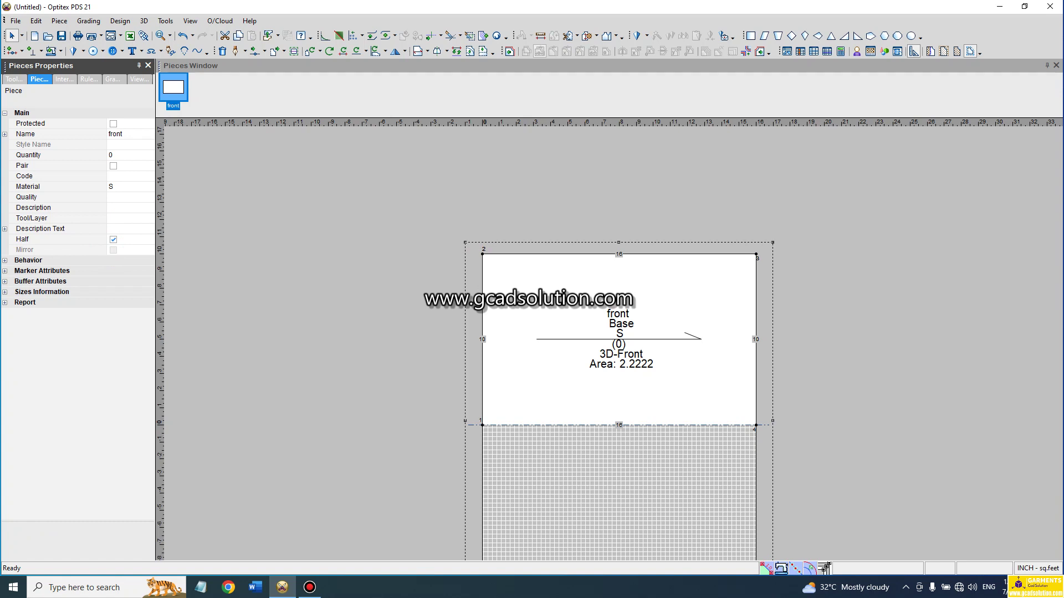
{"action": "left_click", "coordinate": [113, 240]}
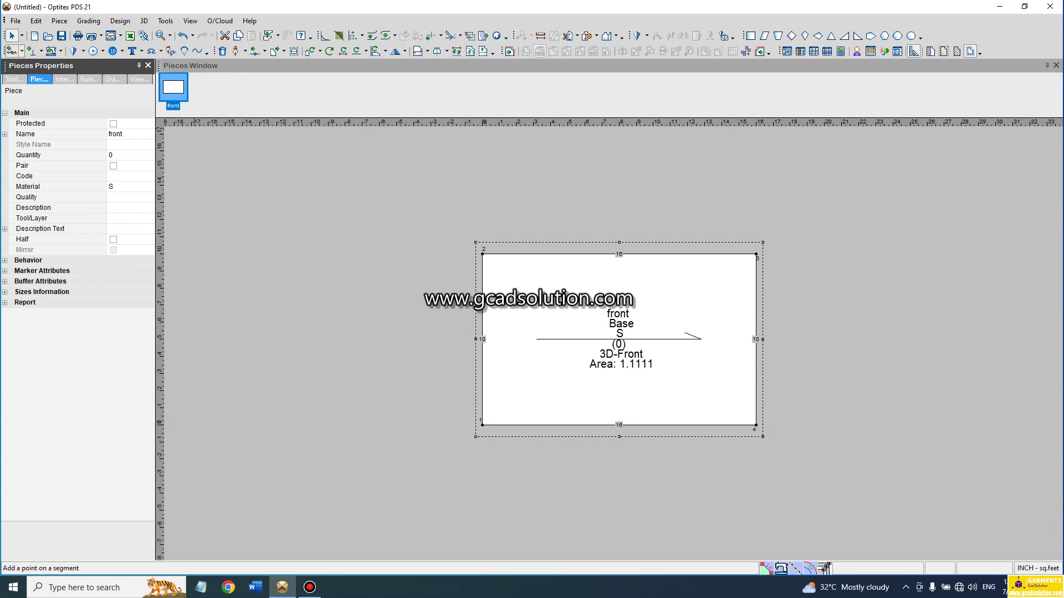
Cut off the piece's lower-right corner by adding grade points about 2.42 and 1.61 inches from it and deleting the corner point.
{"action": "left_click", "coordinate": [11, 51]}
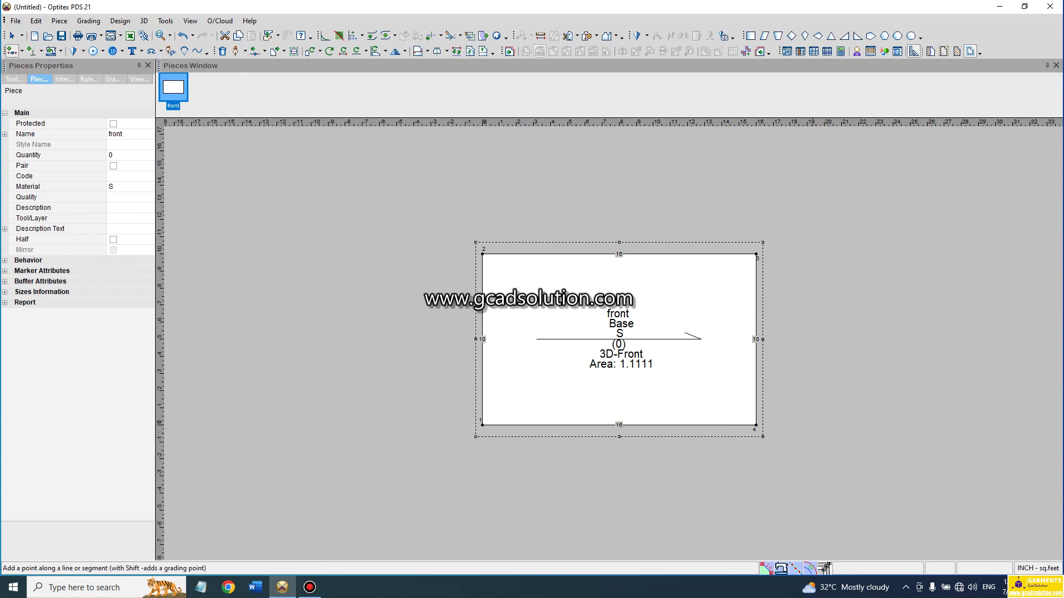
{"action": "left_click", "coordinate": [755, 382]}
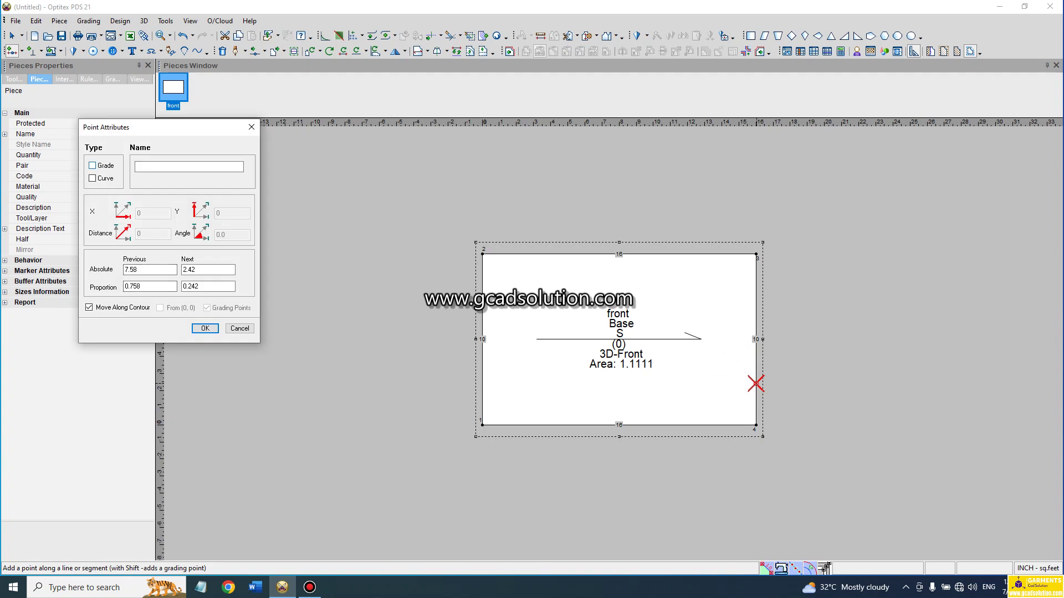
{"action": "left_click", "coordinate": [92, 165]}
{"action": "left_click", "coordinate": [204, 328]}
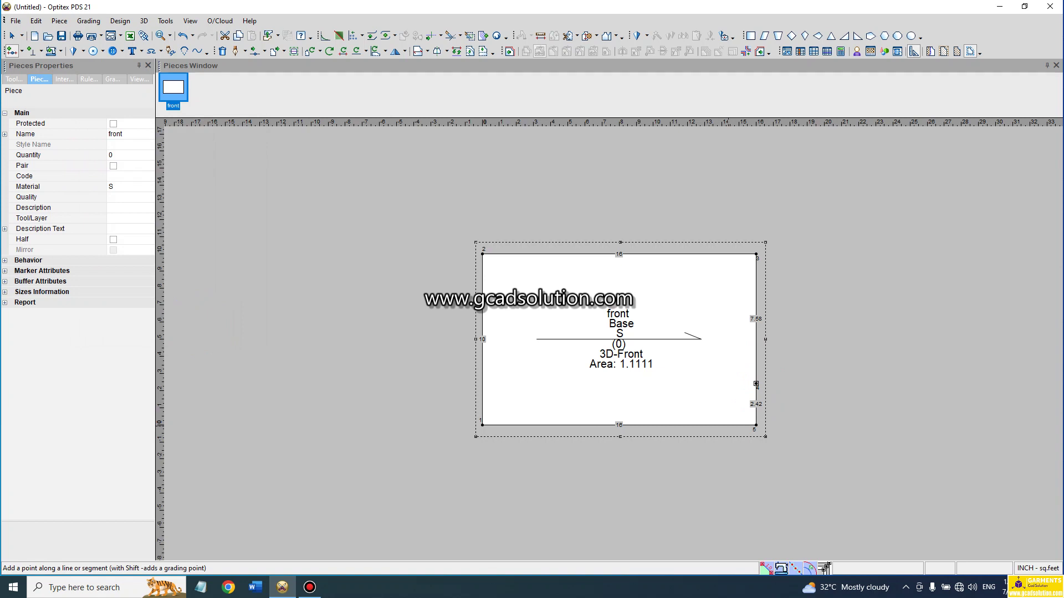
{"action": "left_click", "coordinate": [728, 425]}
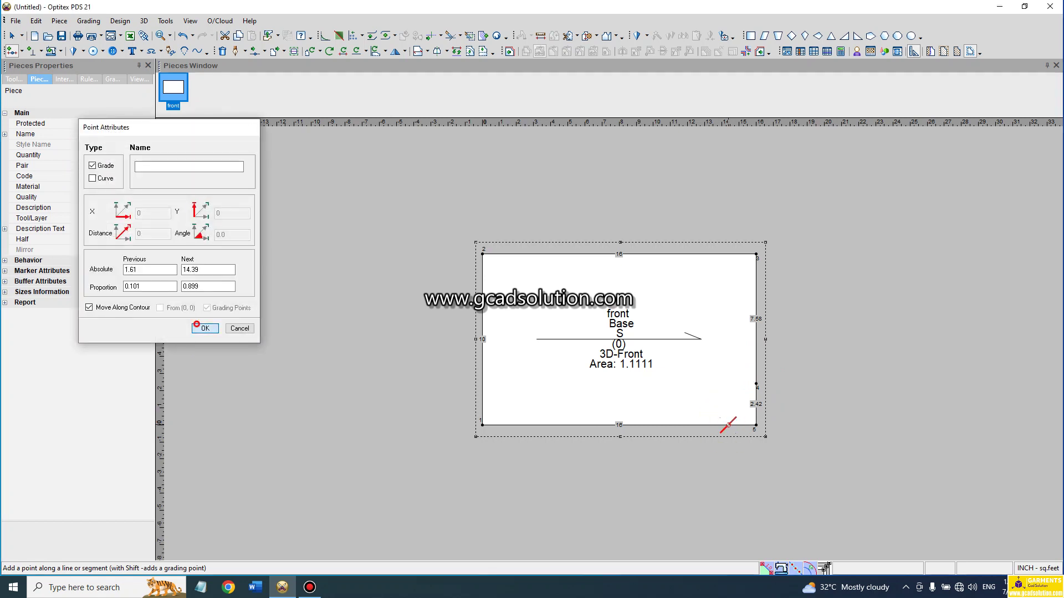
{"action": "left_click", "coordinate": [204, 328]}
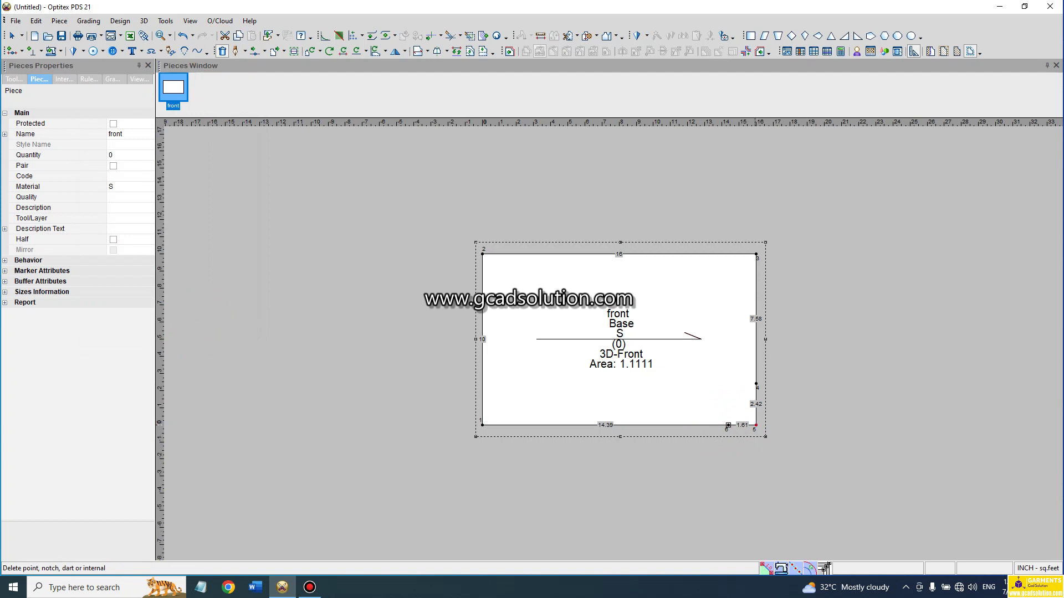
{"action": "left_click", "coordinate": [755, 425]}
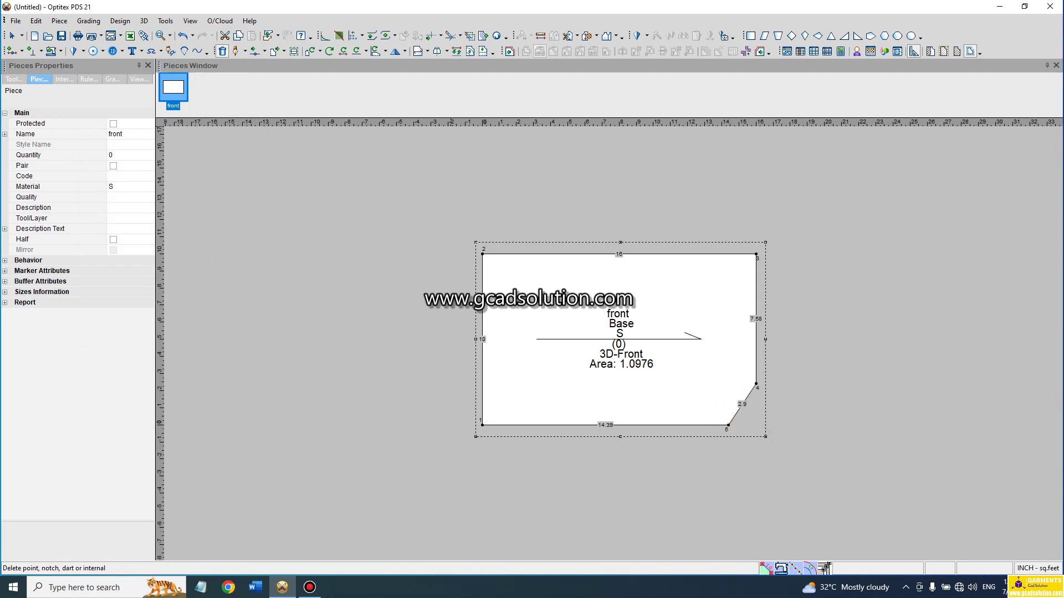
Bend the slanted corner segment inward by adding a curve point, making the curve about 3.14 inches long.
{"action": "left_click", "coordinate": [254, 51]}
{"action": "key", "text": "shift"}
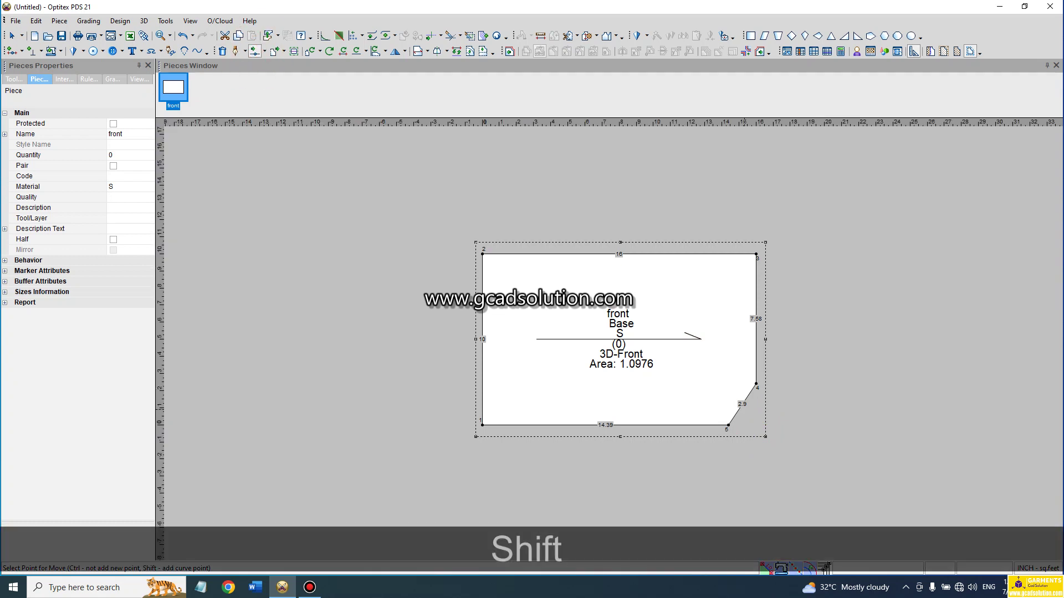
{"action": "left_click", "coordinate": [739, 408], "text": "shift"}
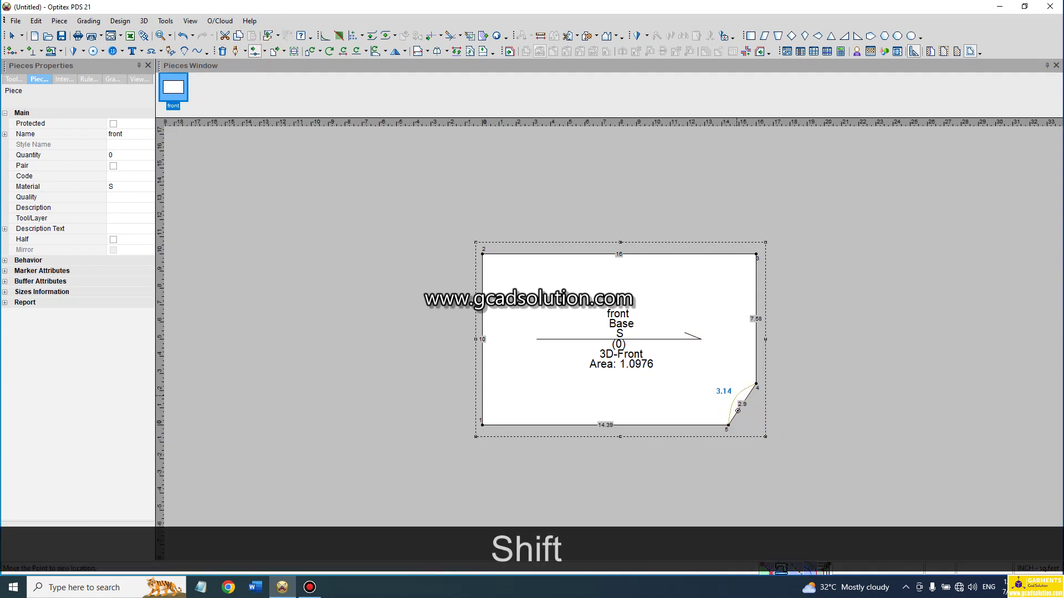
{"action": "left_click", "coordinate": [736, 397]}
{"action": "left_click", "coordinate": [493, 366]}
{"action": "scroll", "coordinate": [620, 339], "scroll_direction": "down", "scroll_amount": 2}
{"action": "scroll", "coordinate": [620, 339], "scroll_direction": "up", "scroll_amount": 3}
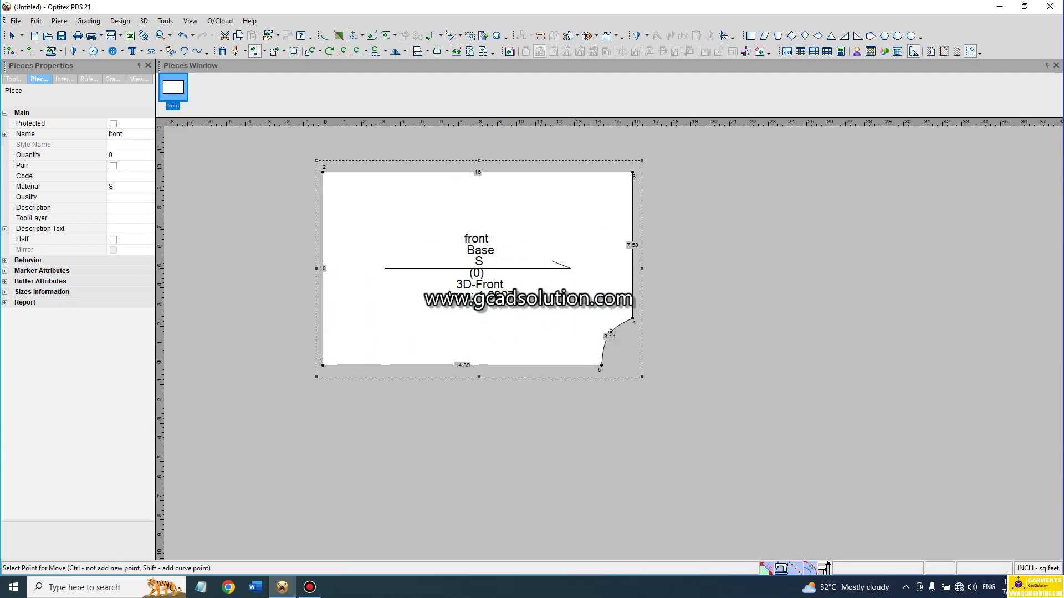
Deepen the corner curve by moving its curve point inward about 0.3 inch.
{"action": "scroll", "coordinate": [610, 332], "scroll_direction": "up", "scroll_amount": 1}
{"action": "left_click", "coordinate": [695, 355], "text": "shift"}
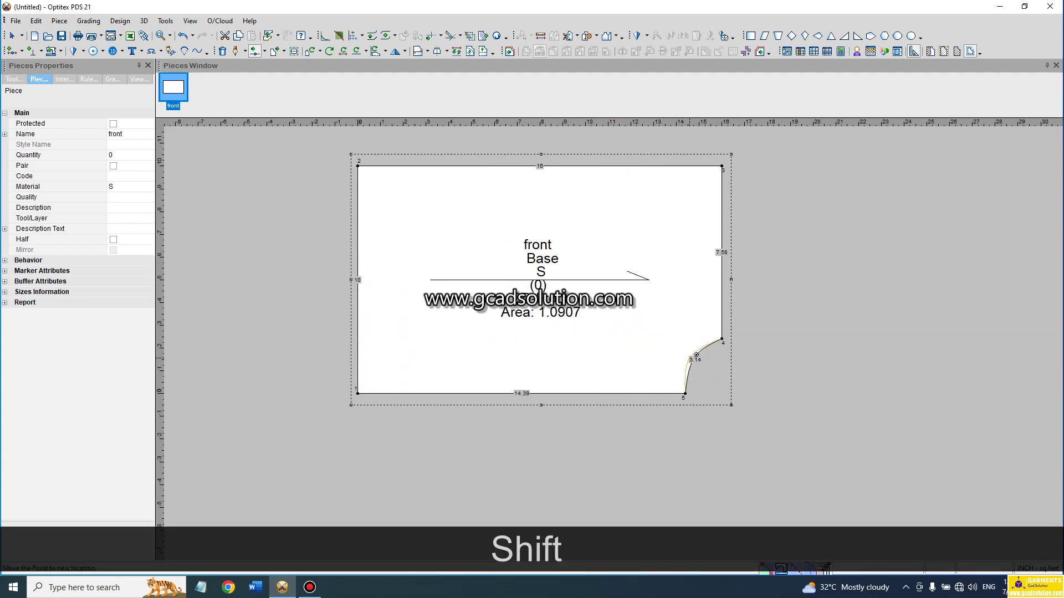
{"action": "left_click", "coordinate": [696, 356]}
{"action": "left_click", "coordinate": [496, 363]}
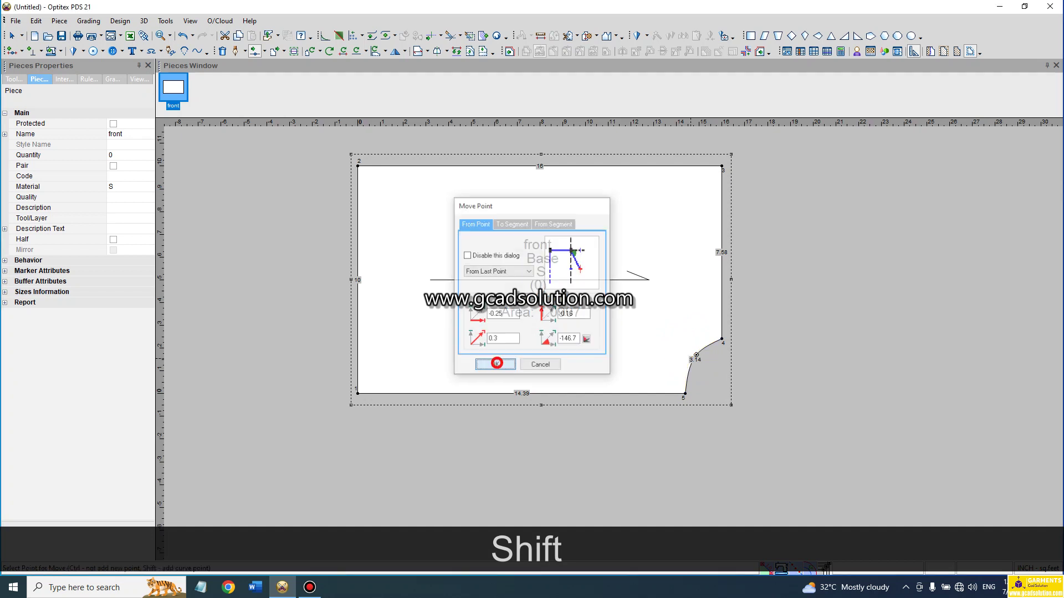
{"action": "scroll", "coordinate": [812, 350], "scroll_direction": "down", "scroll_amount": 2}
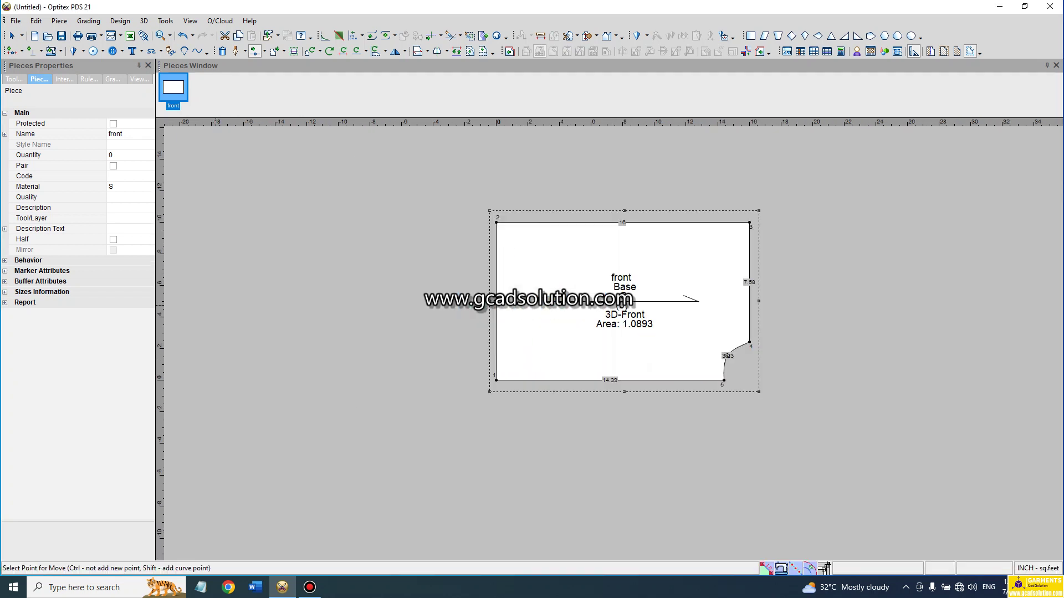
Enable the Half property of the front piece to mirror it across its lower edge and inspect the curved opening.
{"action": "left_click", "coordinate": [113, 239]}
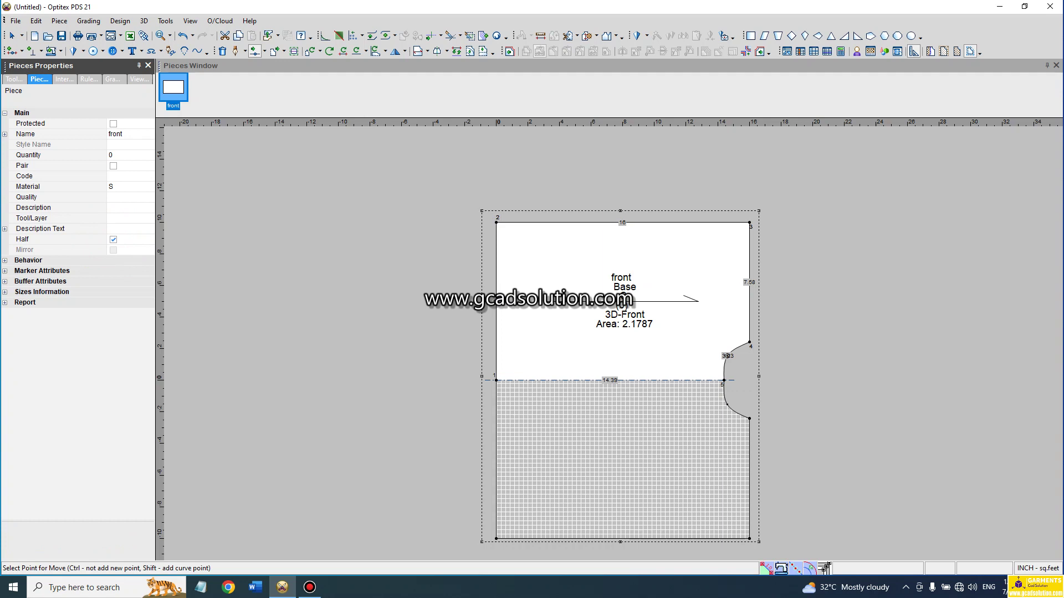
{"action": "scroll", "coordinate": [740, 360], "scroll_direction": "up", "scroll_amount": 8}
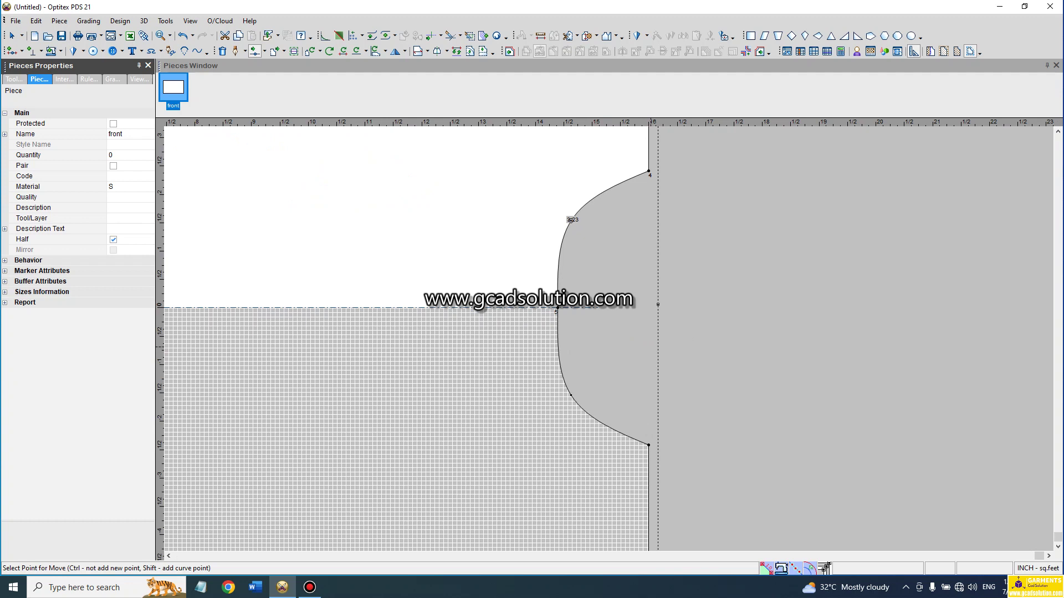
{"action": "scroll", "coordinate": [651, 347], "scroll_direction": "down", "scroll_amount": 1}
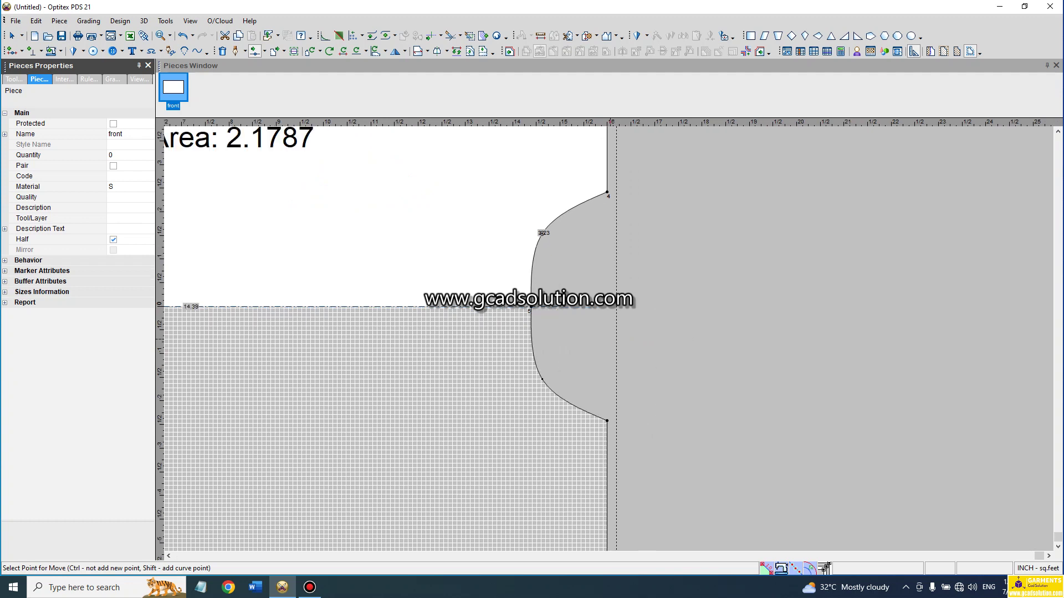
Move the corner's curve point by about -0.03 inch in X and -0.26 inch in Y.
{"action": "left_click", "coordinate": [541, 233]}
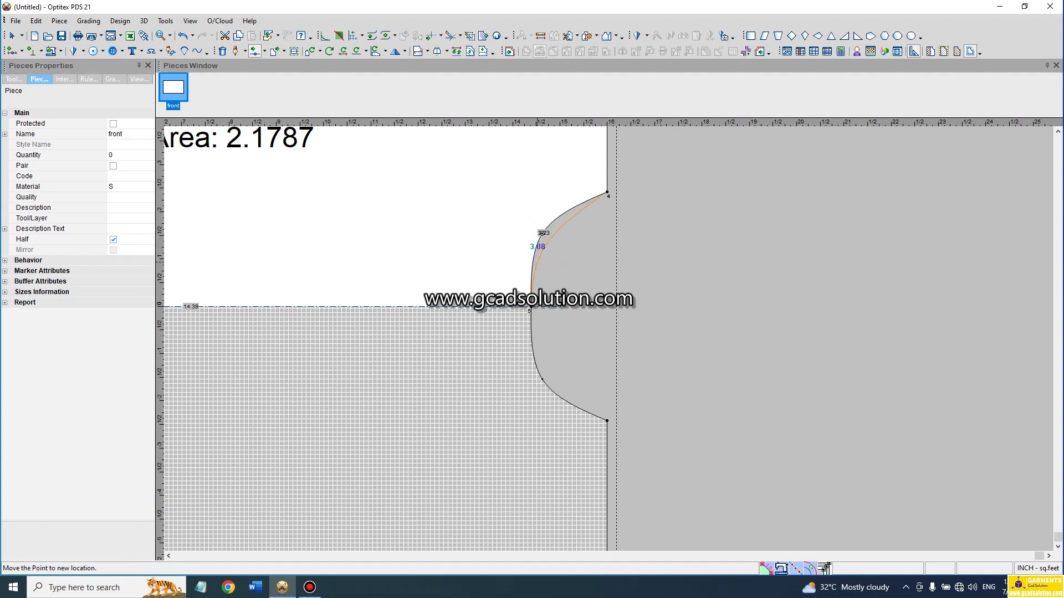
{"action": "left_click", "coordinate": [541, 234]}
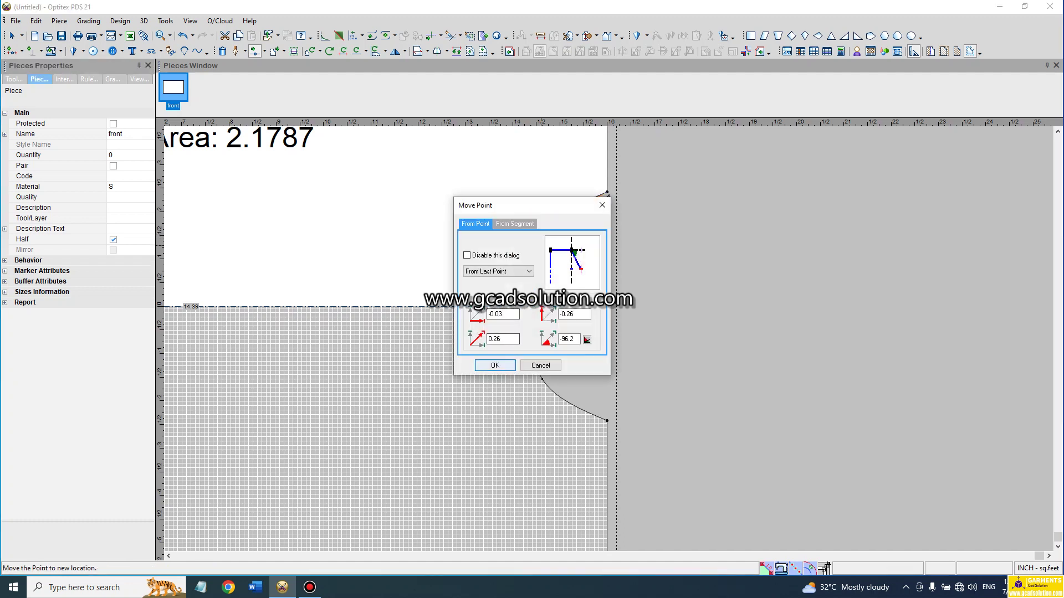
{"action": "left_click", "coordinate": [495, 365]}
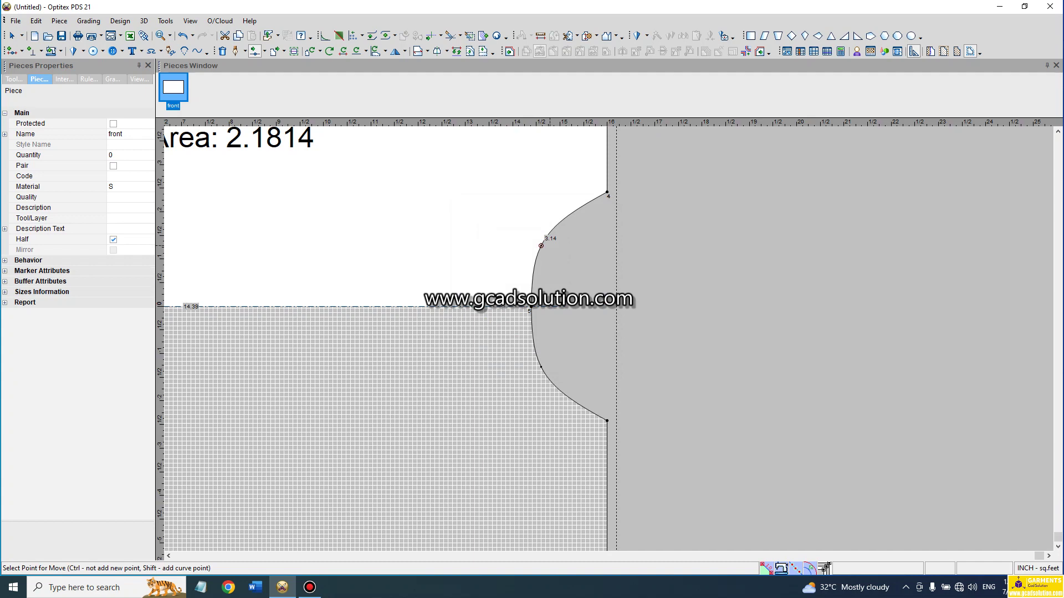
Disable the Half property of the curved front piece.
{"action": "scroll", "coordinate": [492, 283], "scroll_direction": "down", "scroll_amount": 3}
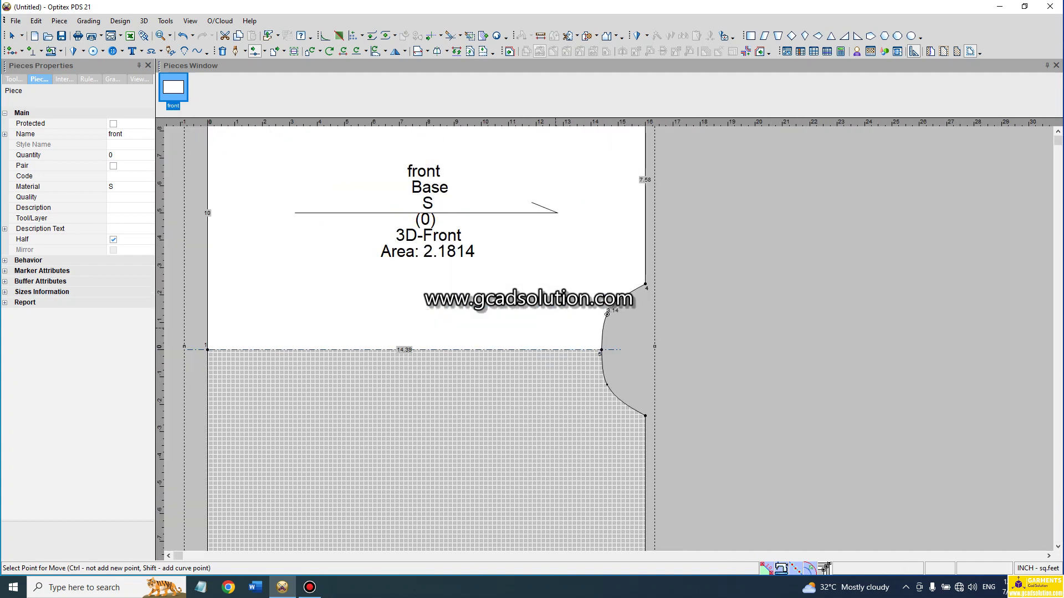
{"action": "scroll", "coordinate": [555, 328], "scroll_direction": "down", "scroll_amount": 1}
{"action": "scroll", "coordinate": [643, 341], "scroll_direction": "up", "scroll_amount": 1}
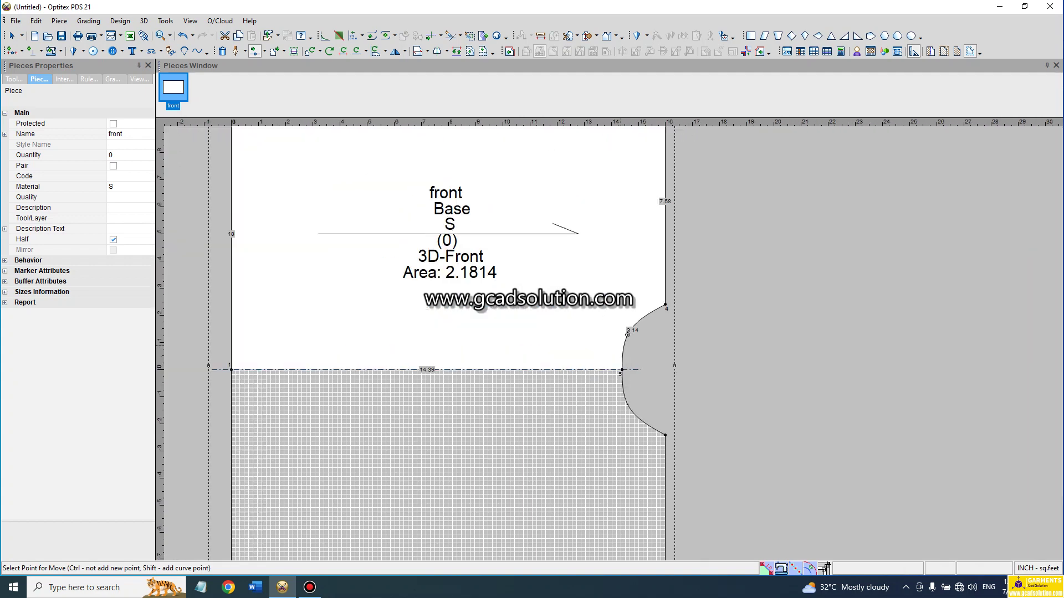
{"action": "scroll", "coordinate": [613, 344], "scroll_direction": "down", "scroll_amount": 1}
{"action": "scroll", "coordinate": [615, 344], "scroll_direction": "up", "scroll_amount": 1}
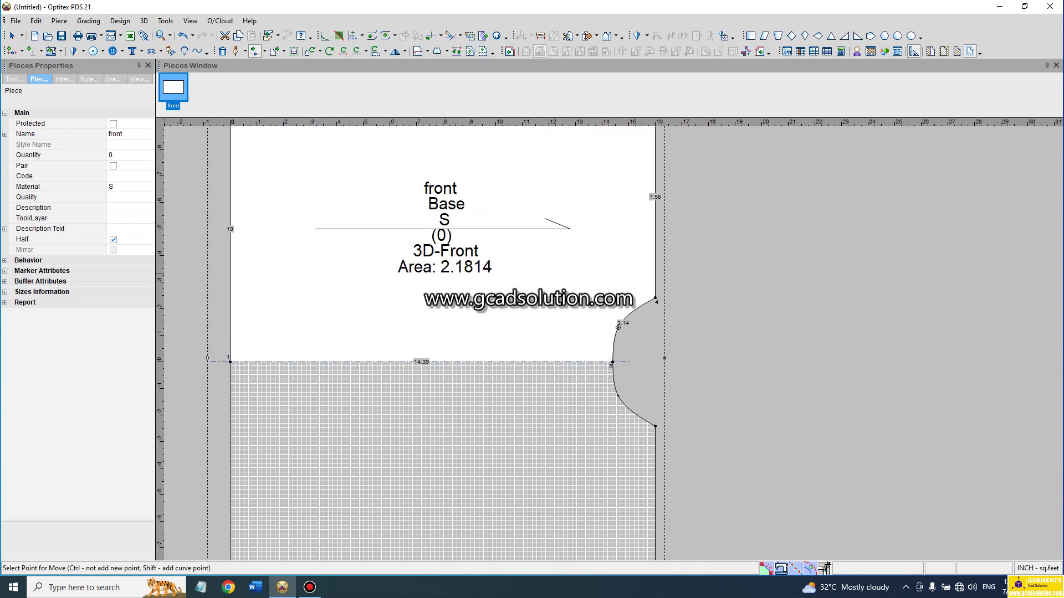
{"action": "left_click", "coordinate": [113, 239]}
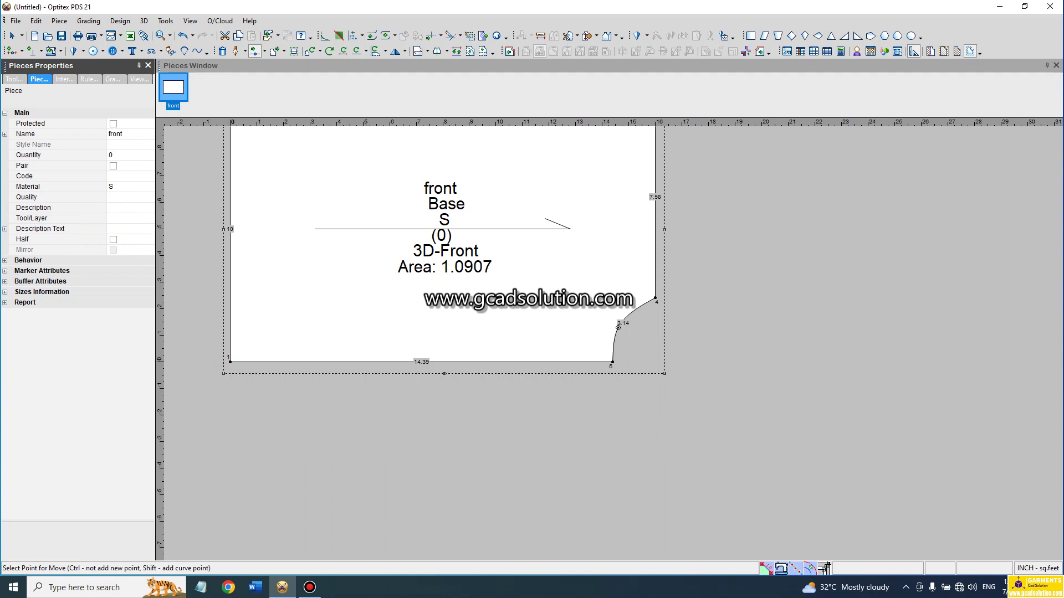
Set the half piece line along the front piece's lower edge to mirror it downward, and disable its Half property.
{"action": "left_click", "coordinate": [447, 51]}
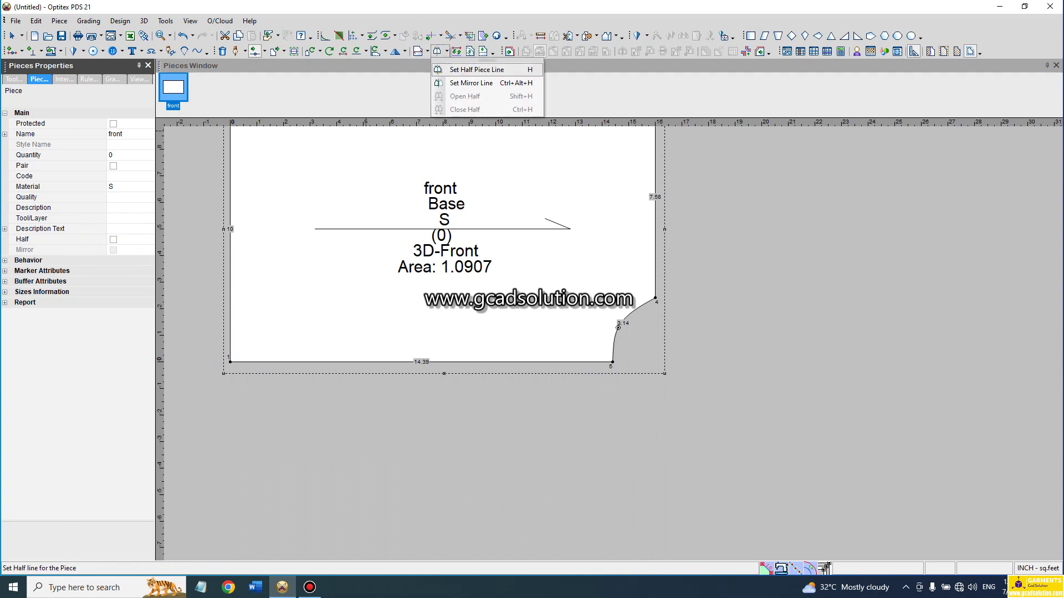
{"action": "left_click", "coordinate": [476, 69]}
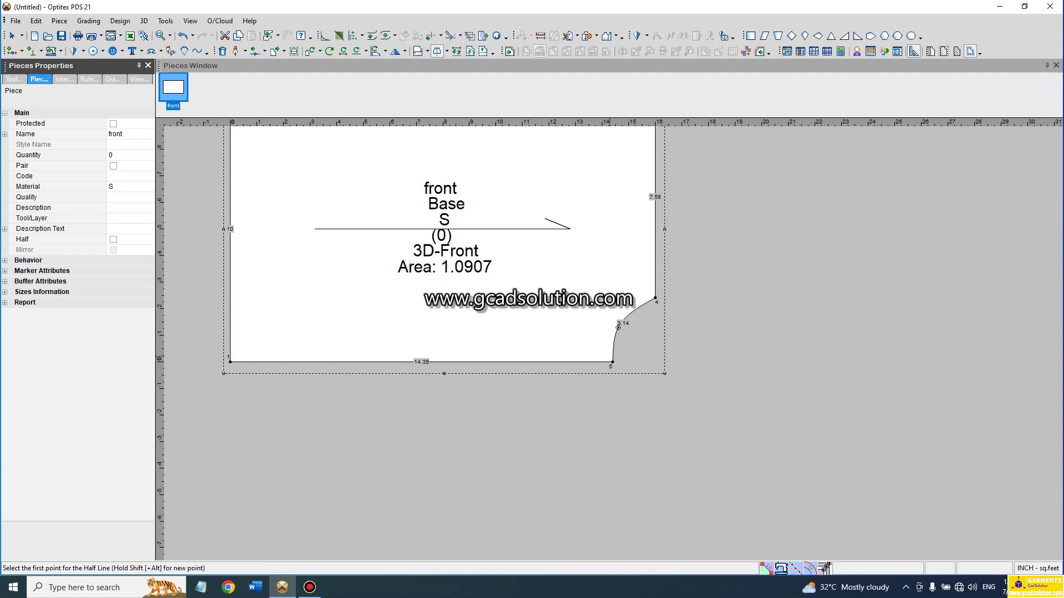
{"action": "scroll", "coordinate": [506, 454], "scroll_direction": "down", "scroll_amount": 2}
{"action": "left_click", "coordinate": [579, 390]}
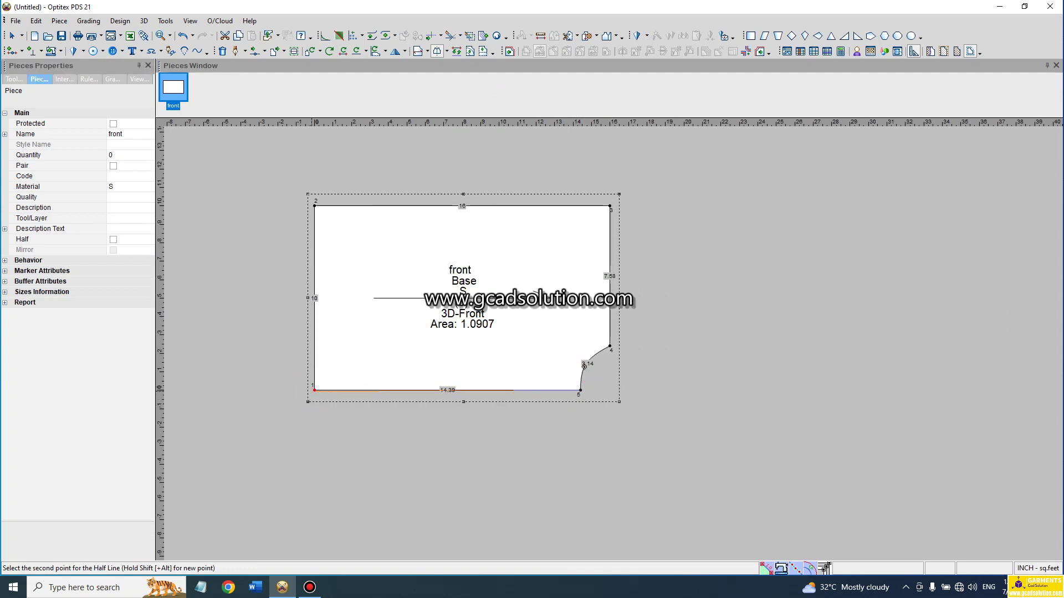
{"action": "left_click", "coordinate": [314, 390]}
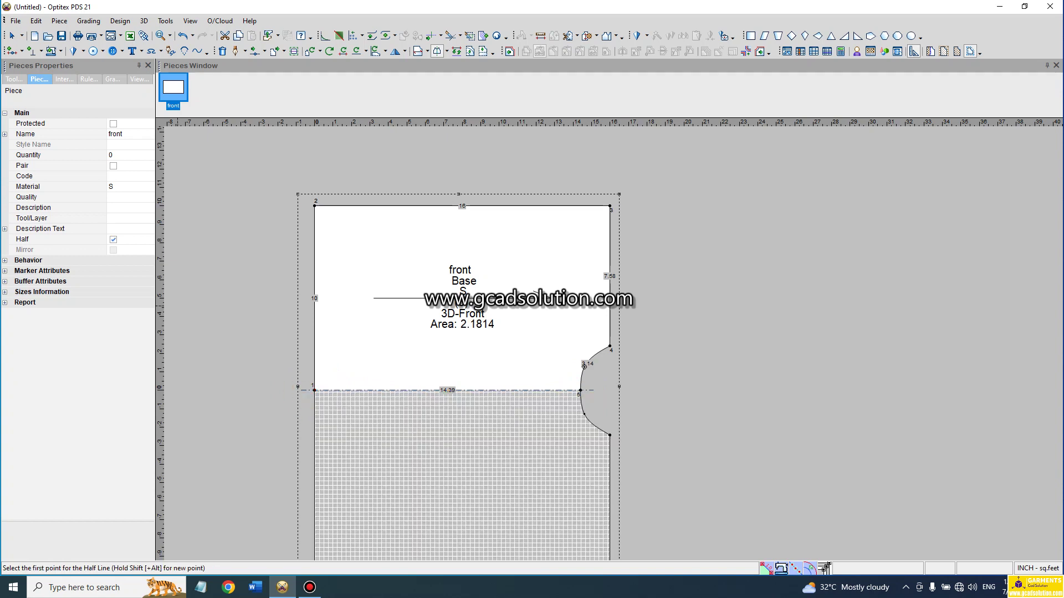
{"action": "left_click", "coordinate": [113, 239]}
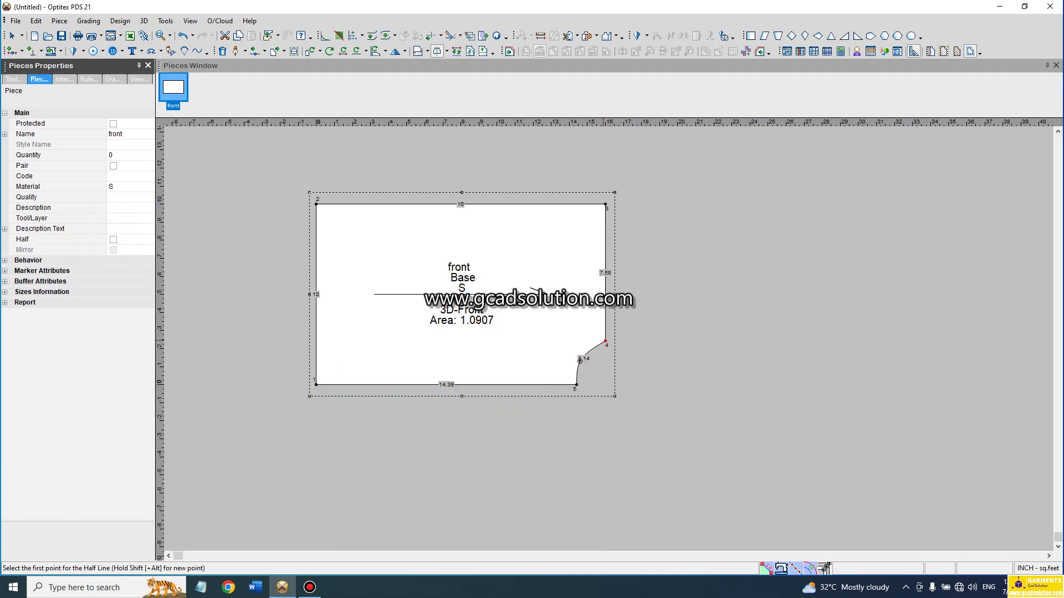
Mirror the front piece across its short side edge above the curved corner with a half line, and disable Half.
{"action": "left_click", "coordinate": [604, 340]}
{"action": "left_click", "coordinate": [605, 205]}
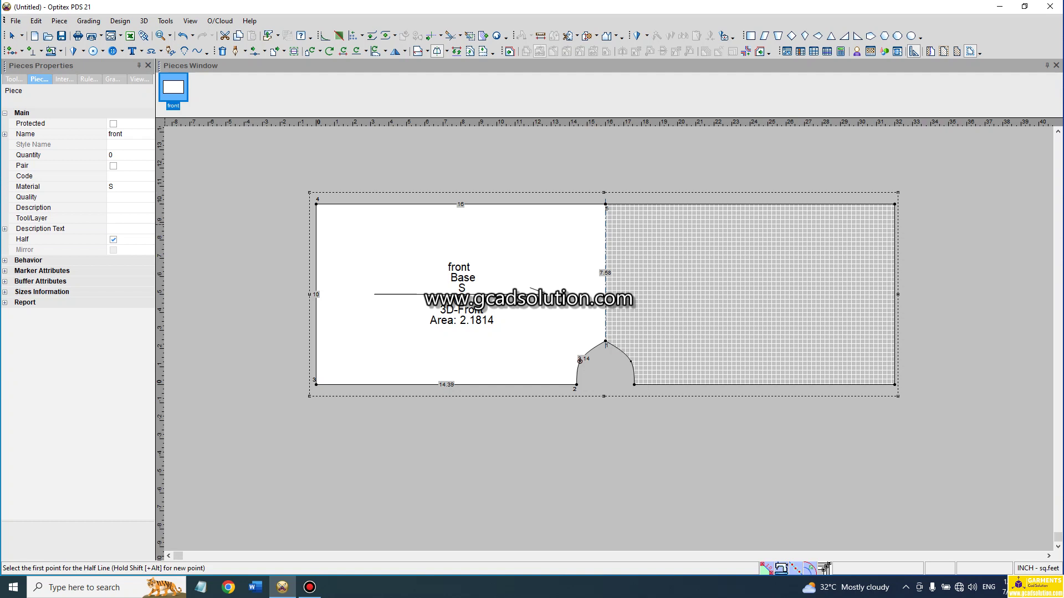
{"action": "left_click", "coordinate": [113, 240]}
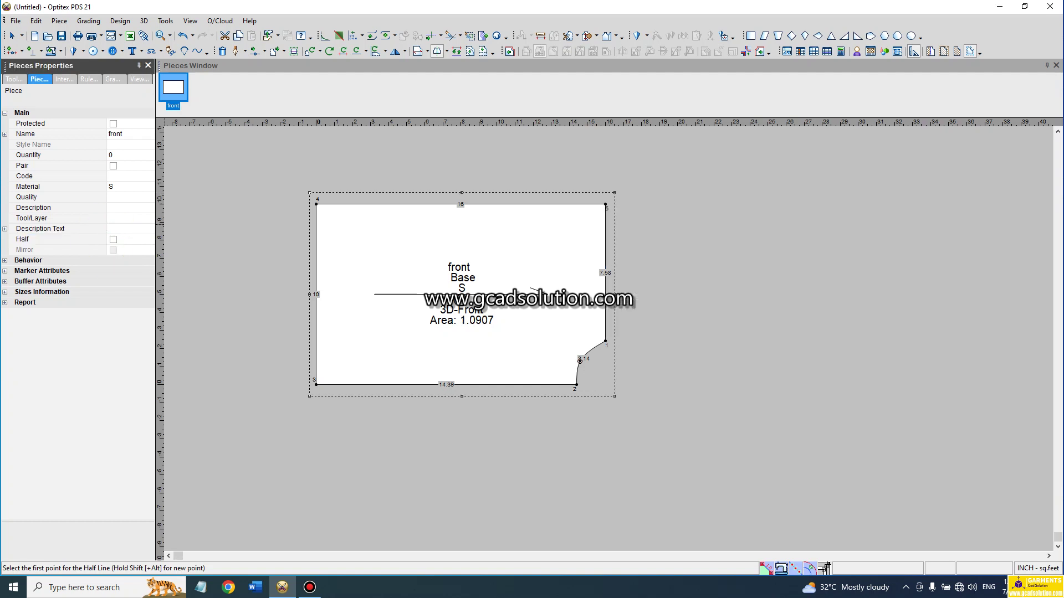
Examine the front piece's Behavior, Marker Attributes, Buffer Attributes, Sizes Information and Report property groups.
{"action": "left_click", "coordinate": [5, 261]}
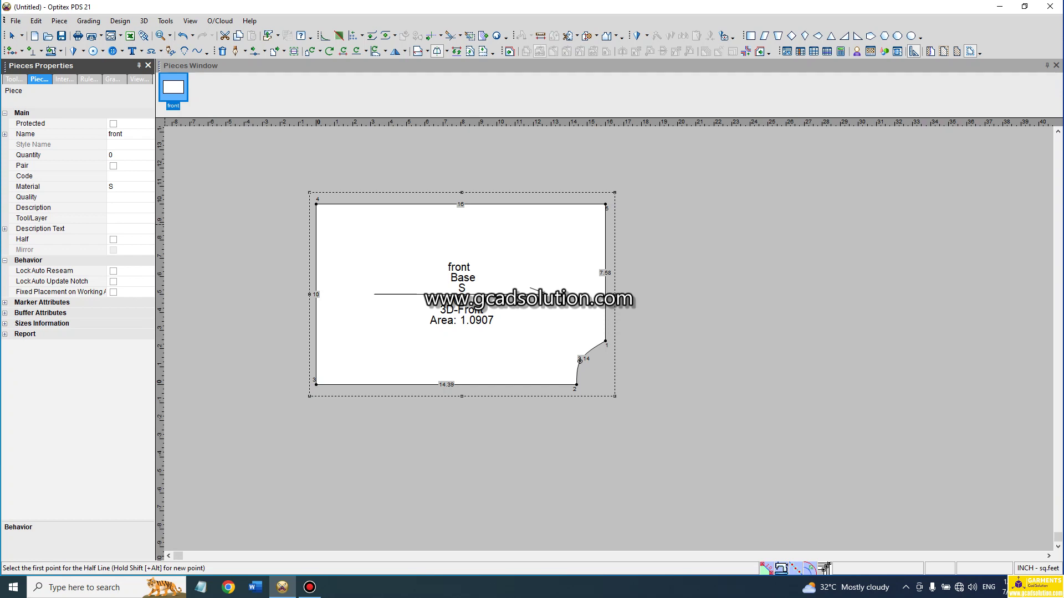
{"action": "left_click", "coordinate": [5, 261]}
{"action": "left_click", "coordinate": [5, 260]}
{"action": "left_click", "coordinate": [5, 260]}
{"action": "left_click", "coordinate": [5, 271]}
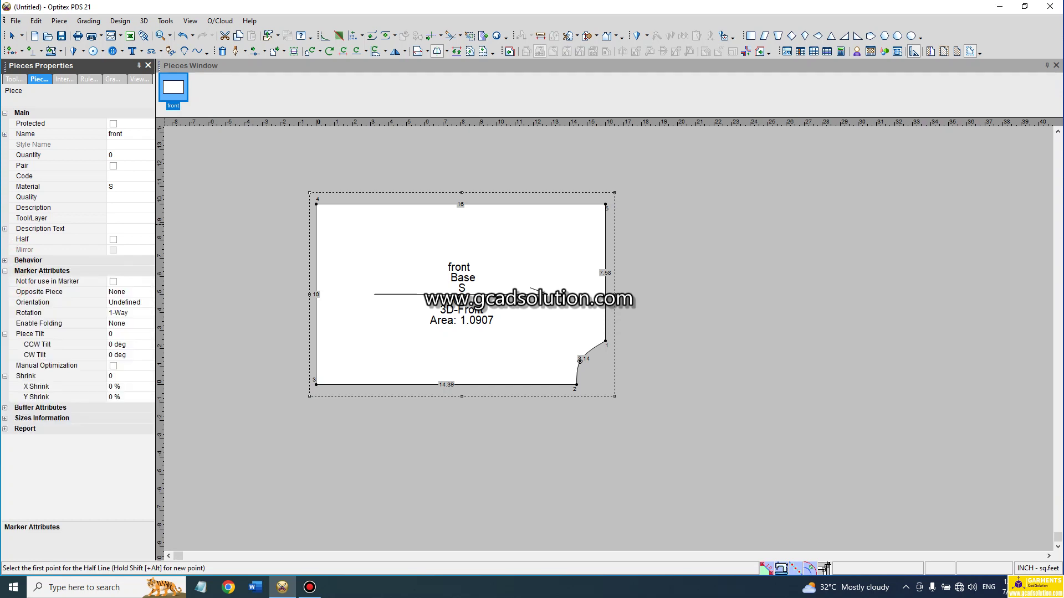
{"action": "left_click", "coordinate": [5, 271]}
{"action": "left_click", "coordinate": [5, 281]}
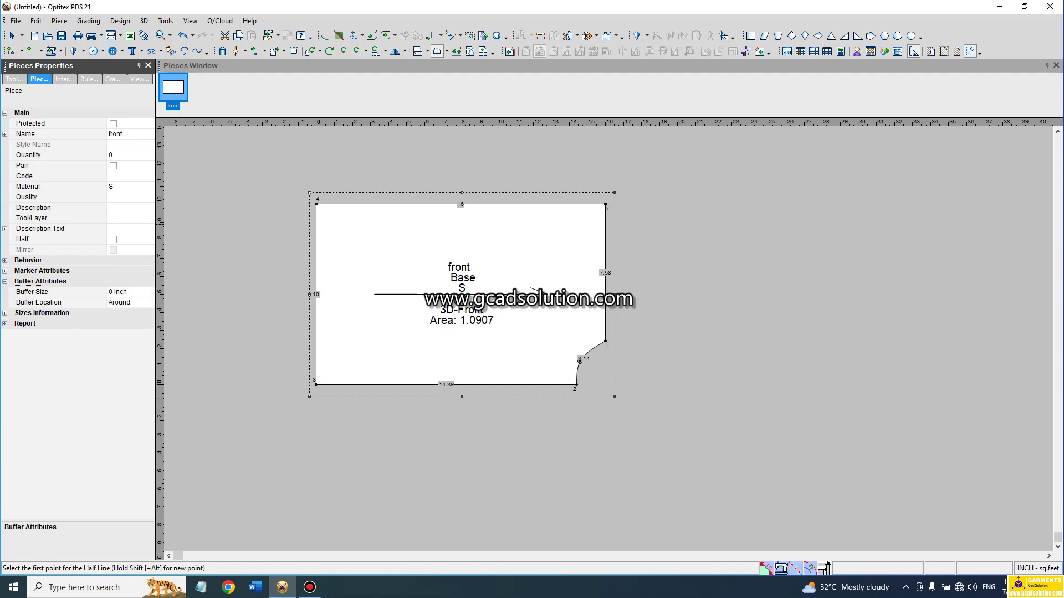
{"action": "left_click", "coordinate": [5, 282]}
{"action": "left_click", "coordinate": [5, 282]}
{"action": "left_click", "coordinate": [5, 313]}
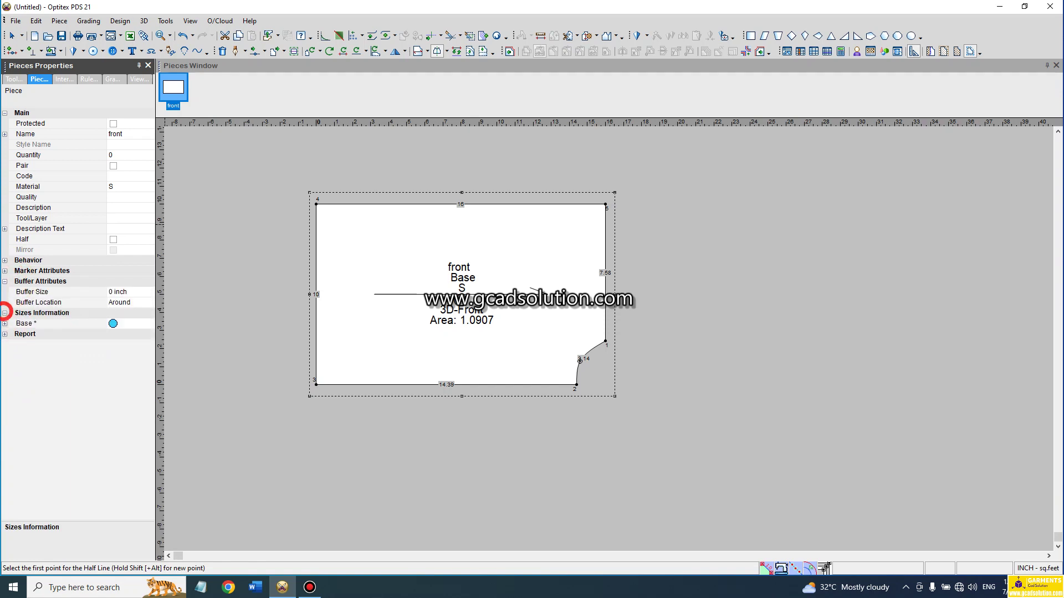
{"action": "left_click", "coordinate": [5, 282]}
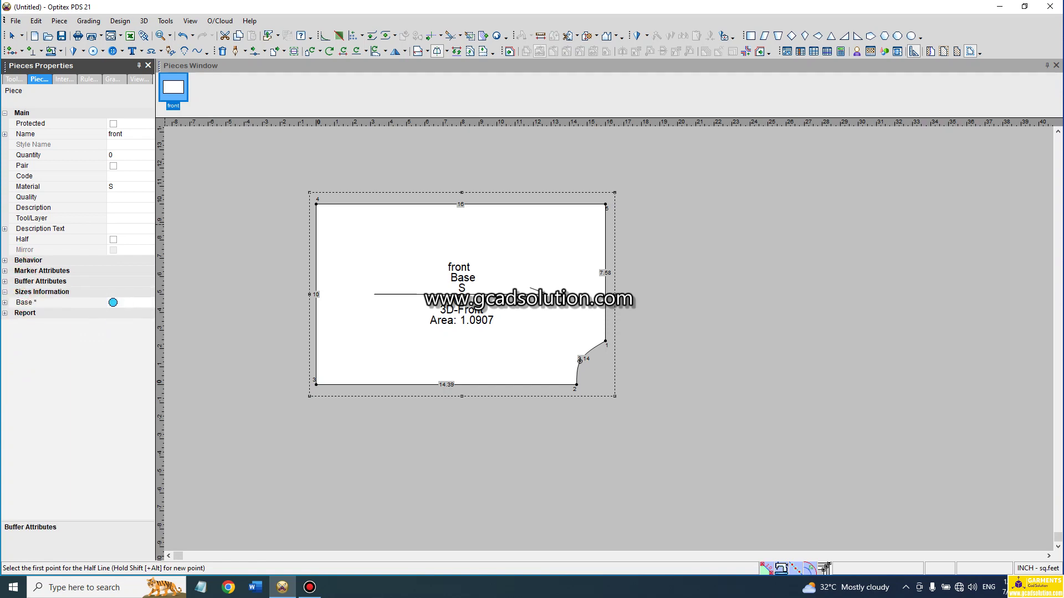
{"action": "left_click", "coordinate": [5, 313]}
{"action": "left_click", "coordinate": [5, 313]}
Open Global Piece Info to show the properties for all pieces, and open the Style Name for editing.
{"action": "left_click", "coordinate": [59, 21]}
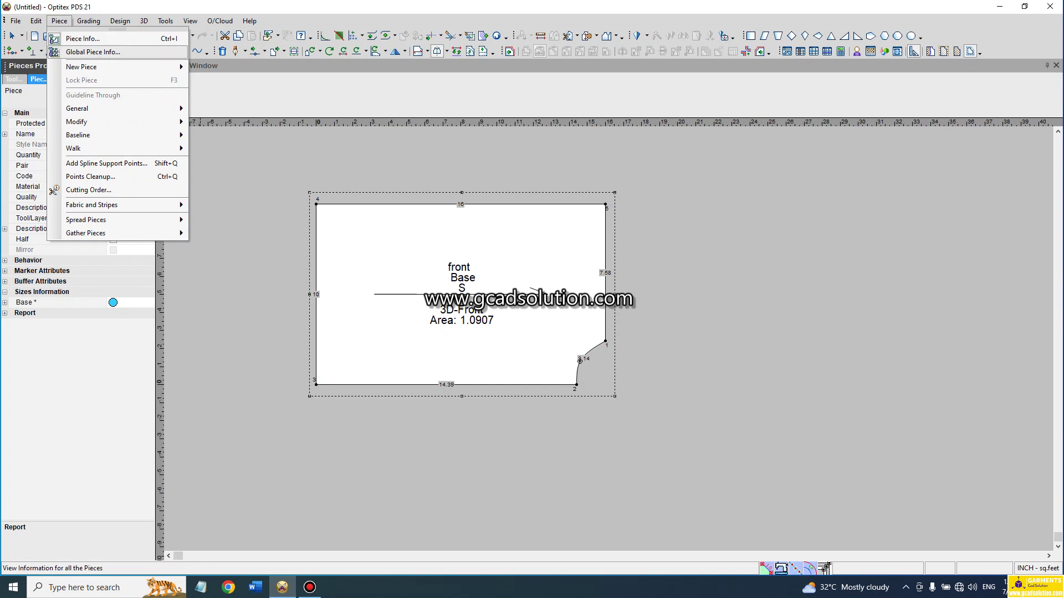
{"action": "left_click", "coordinate": [92, 51]}
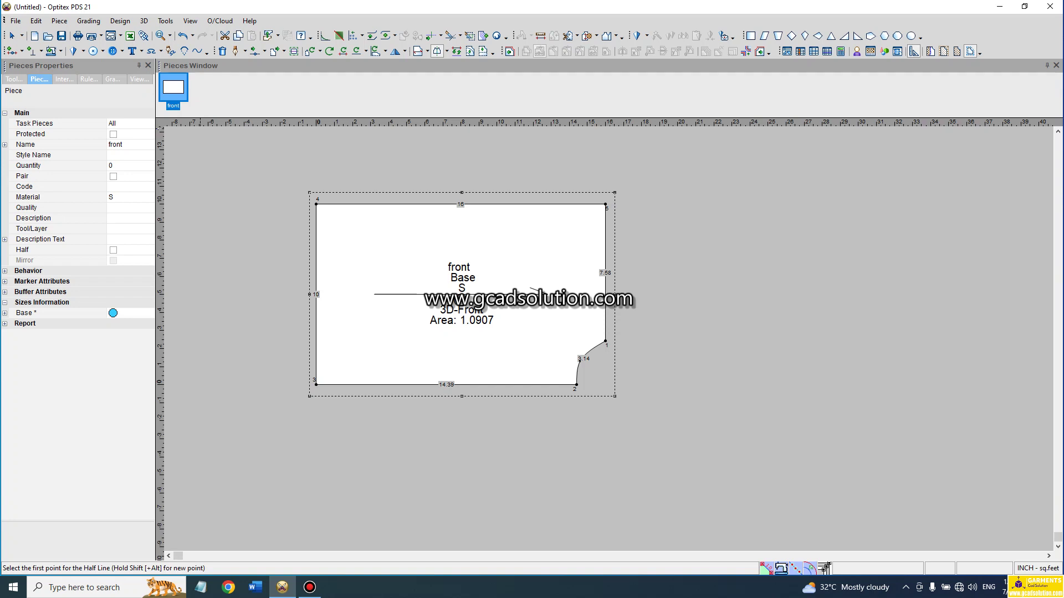
{"action": "left_click", "coordinate": [124, 156]}
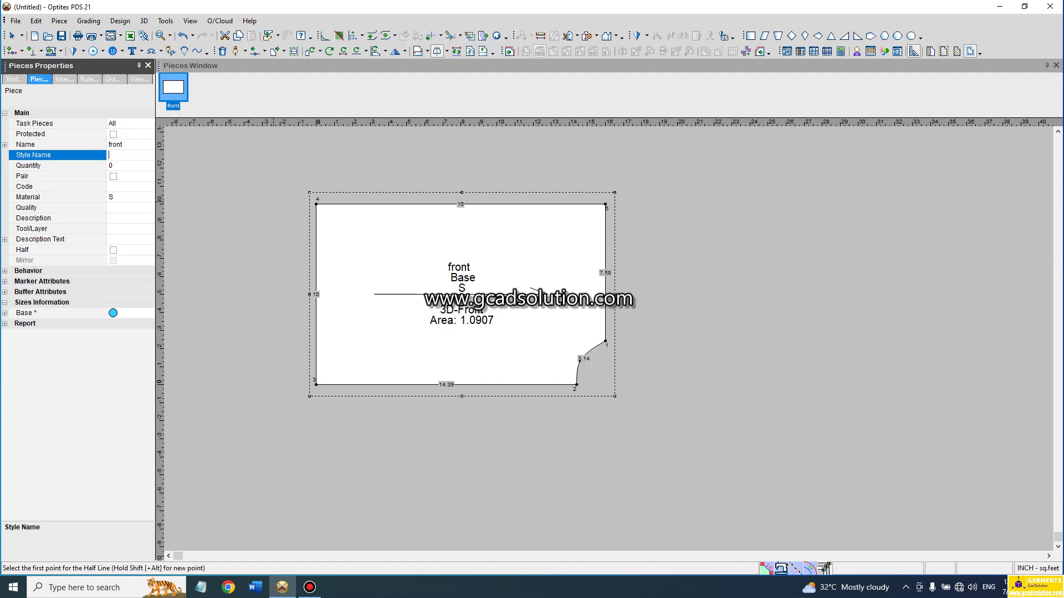
{"action": "left_click", "coordinate": [60, 21]}
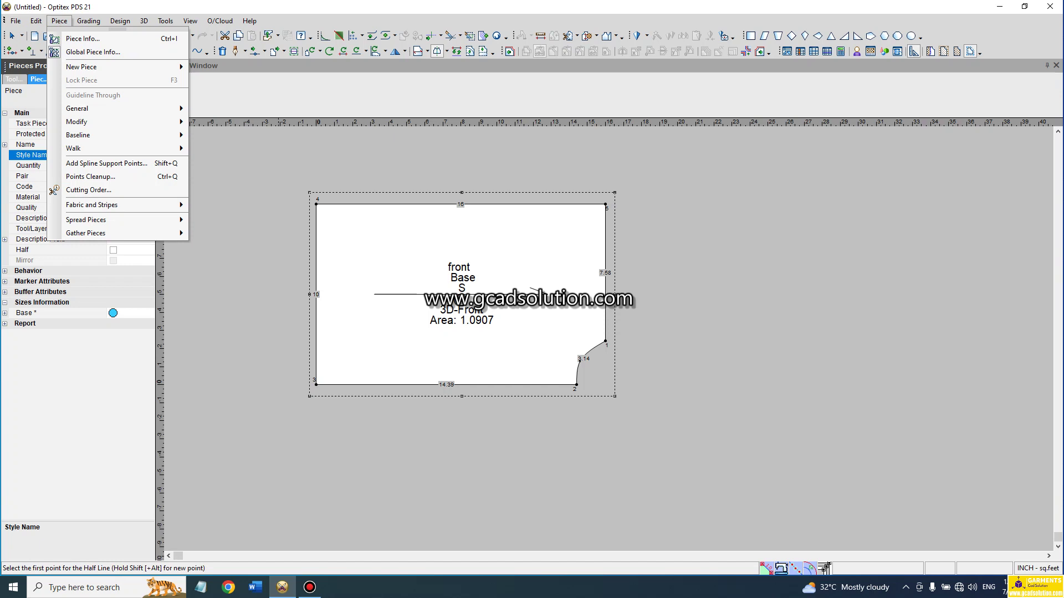
{"action": "mouse_move", "coordinate": [88, 21]}
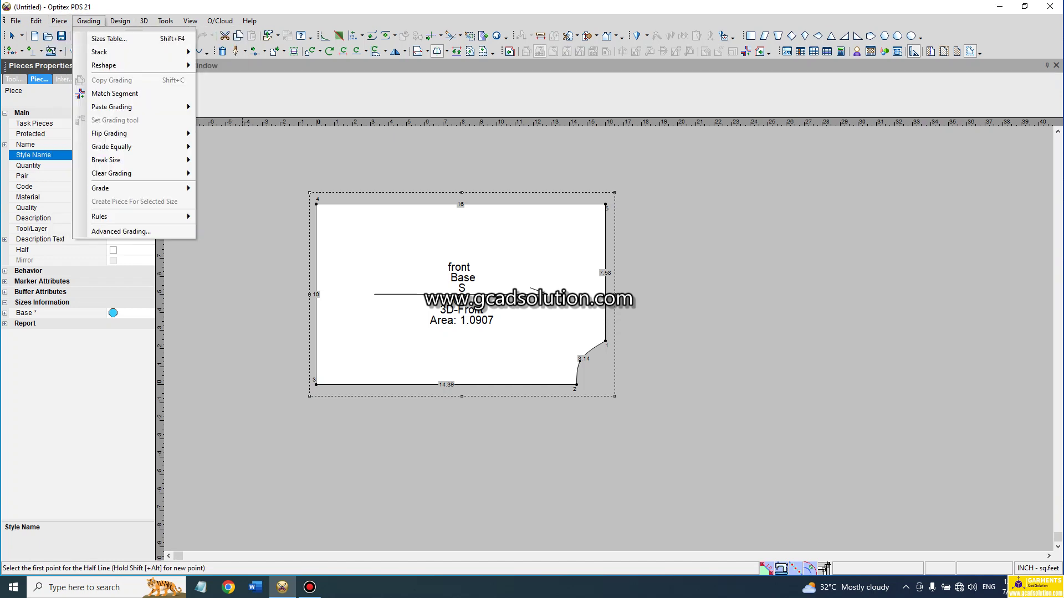
{"action": "key", "text": "Escape"}
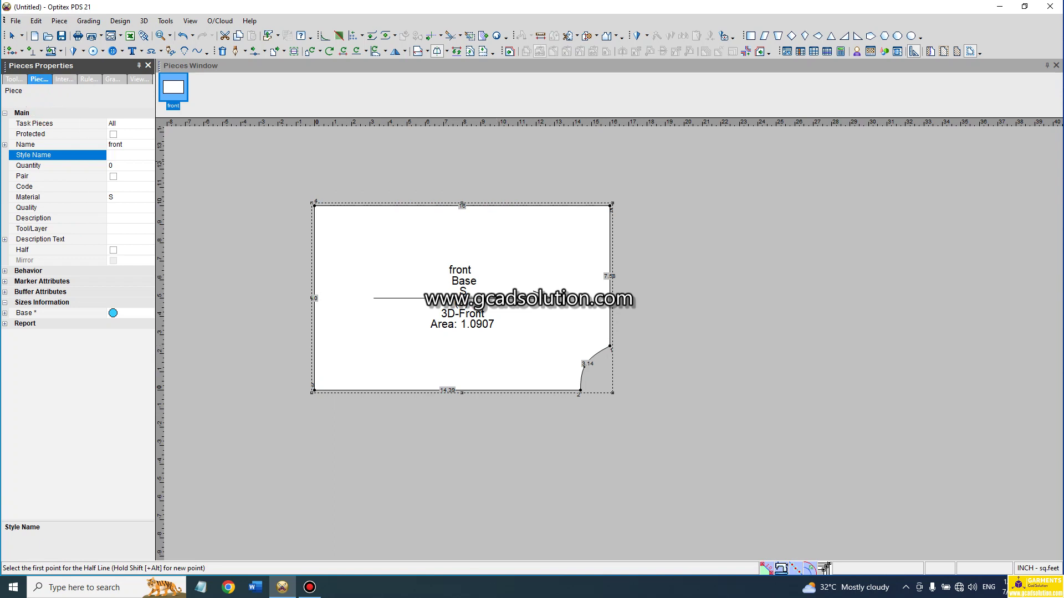
Review the options for creating new piece shapes, and leave the half piece line command for the selection tool.
{"action": "left_click", "coordinate": [59, 21]}
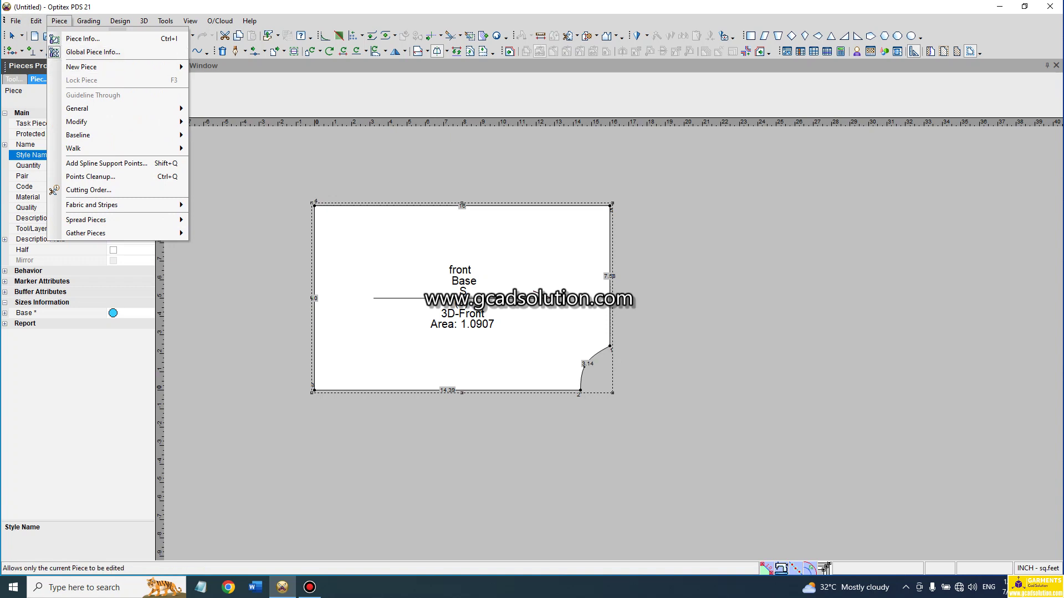
{"action": "mouse_move", "coordinate": [100, 67]}
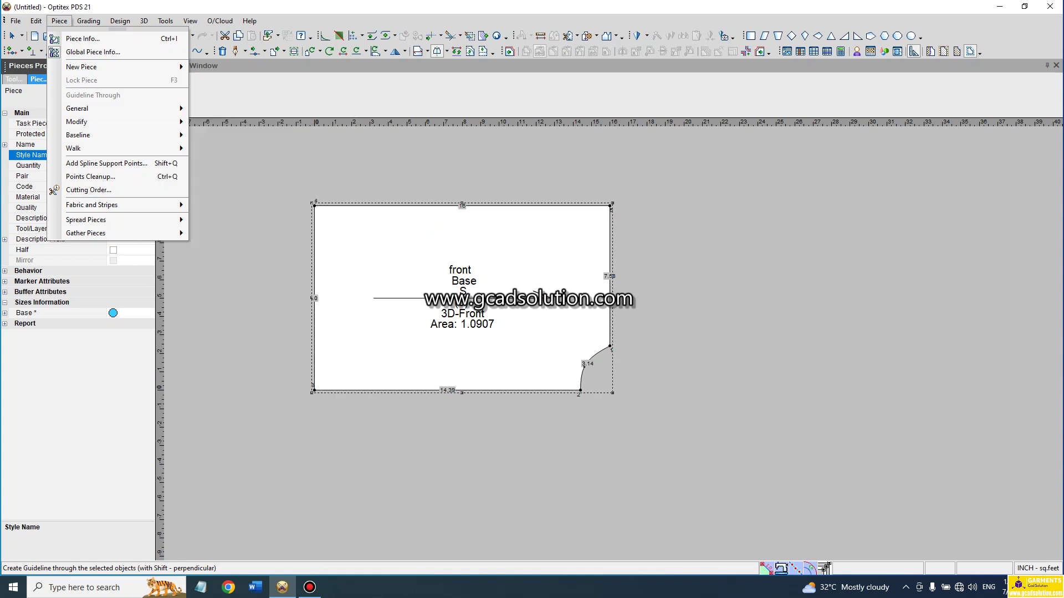
{"action": "mouse_move", "coordinate": [100, 109]}
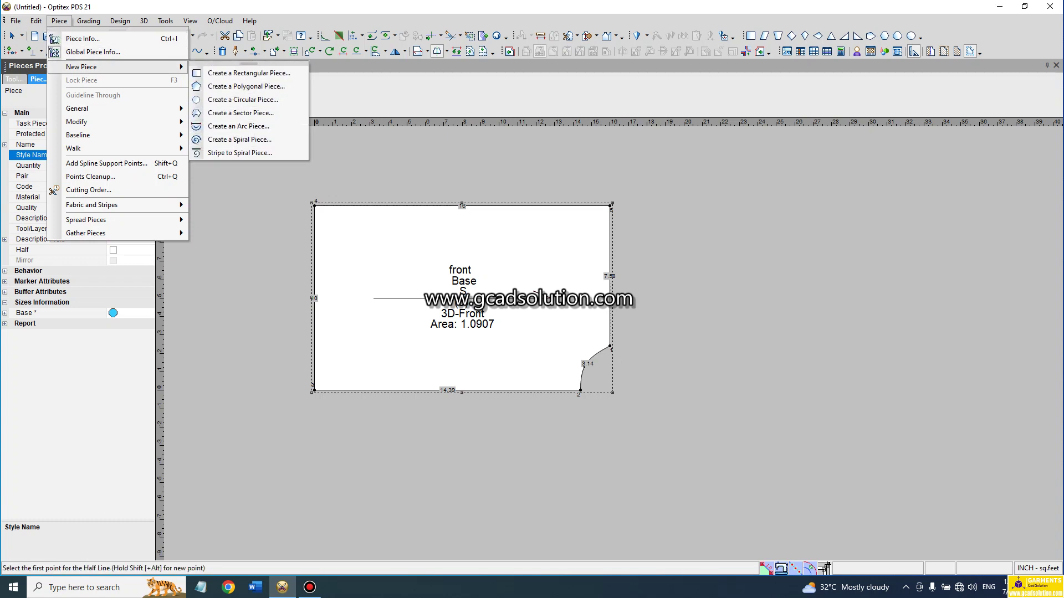
{"action": "right_click", "coordinate": [243, 203]}
{"action": "left_click", "coordinate": [249, 208]}
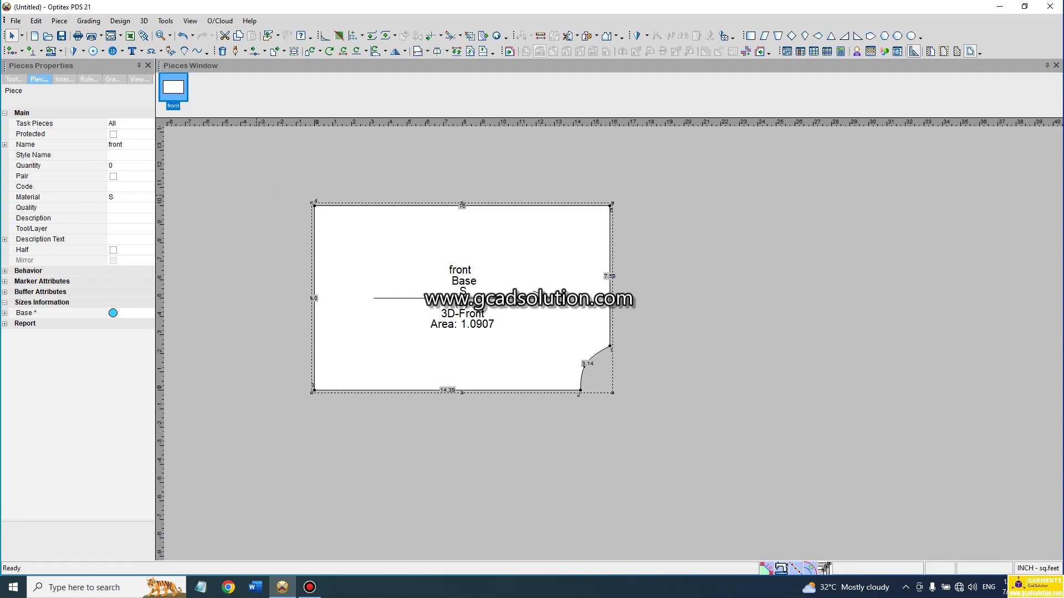